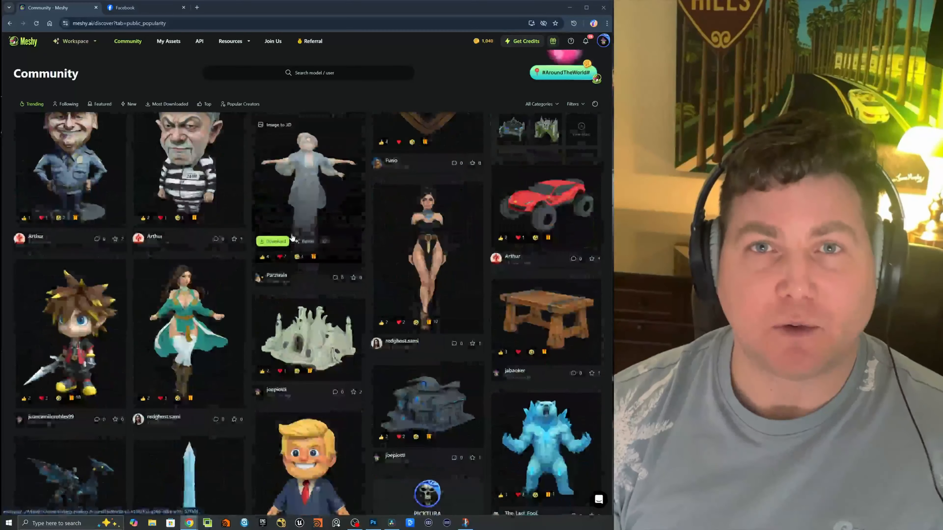
# - Browse the trending 3D models in the Meshy community gallery
pyautogui.scroll(-15, 277, 242)
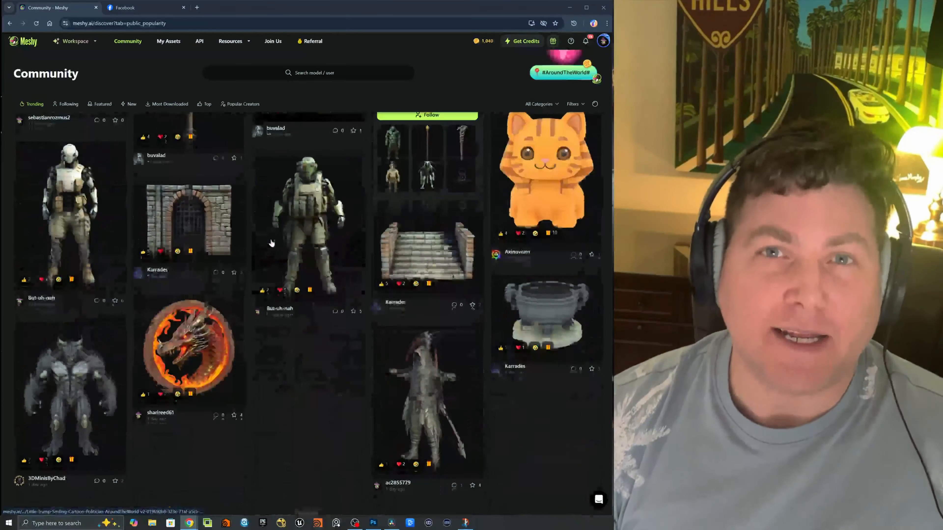
pyautogui.scroll(-9, 254, 255)
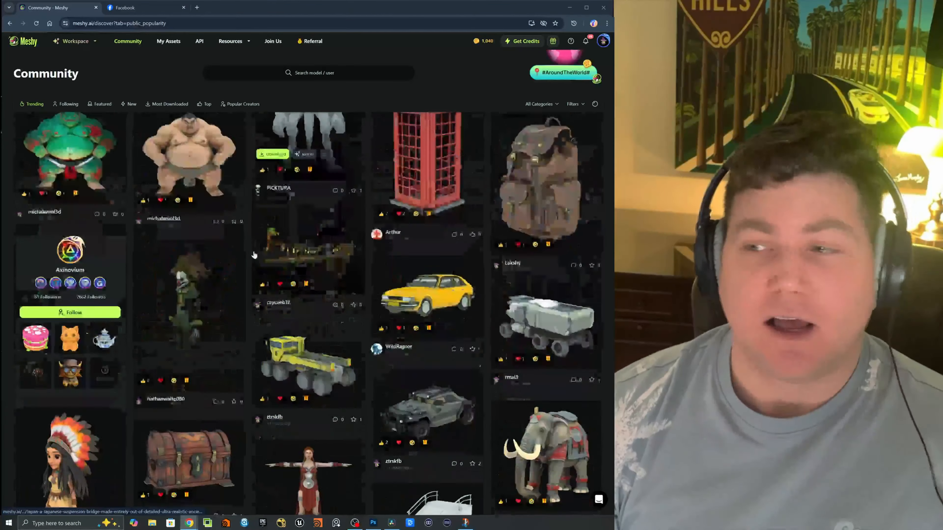
pyautogui.scroll(3, 254, 255)
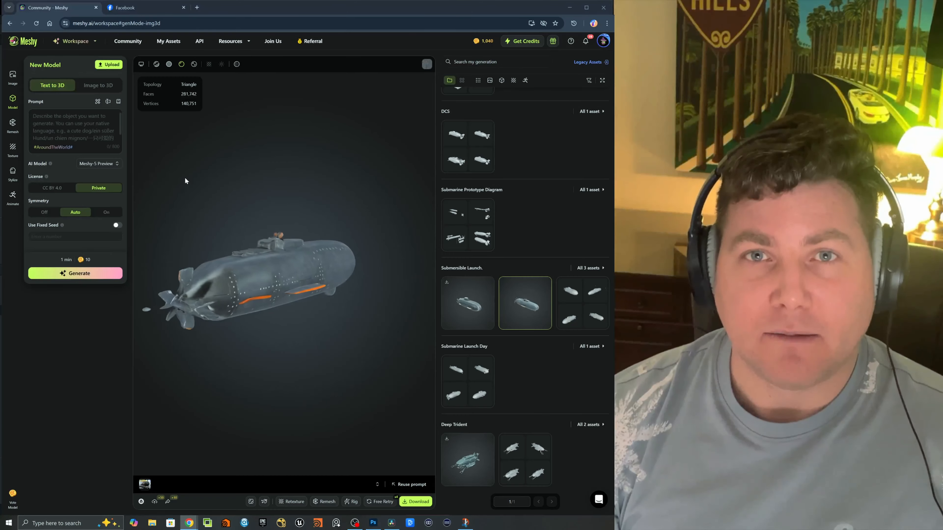
# - Examine the two generated Submersible Launch models from several angles and check the Deep Trident entry among the saved assets
pyautogui.moveTo(185, 181); pyautogui.dragTo(322, 205)
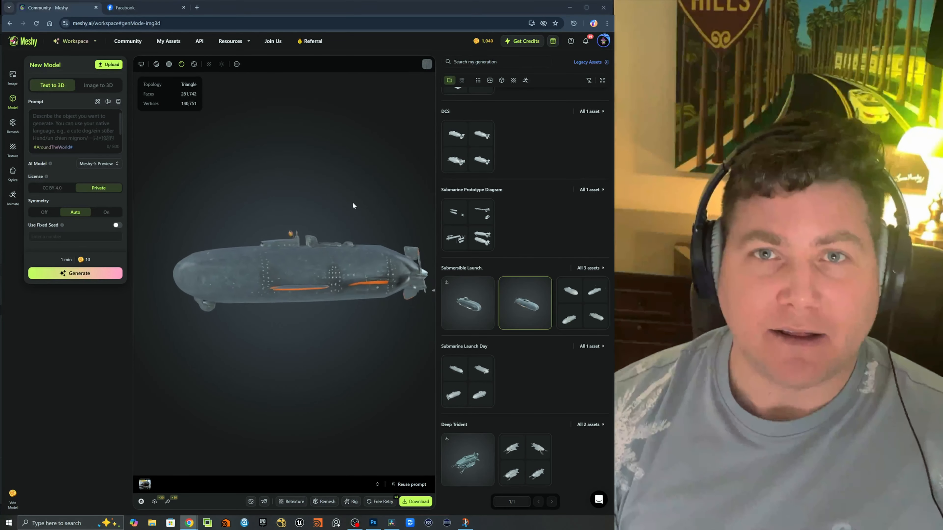
pyautogui.click(452, 295)
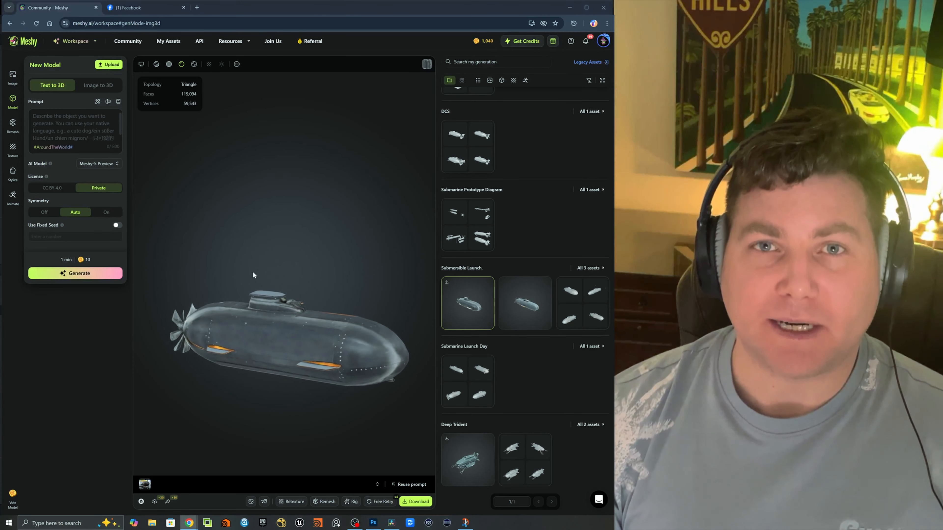
pyautogui.moveTo(252, 276); pyautogui.dragTo(381, 263)
pyautogui.moveTo(274, 265); pyautogui.dragTo(306, 276)
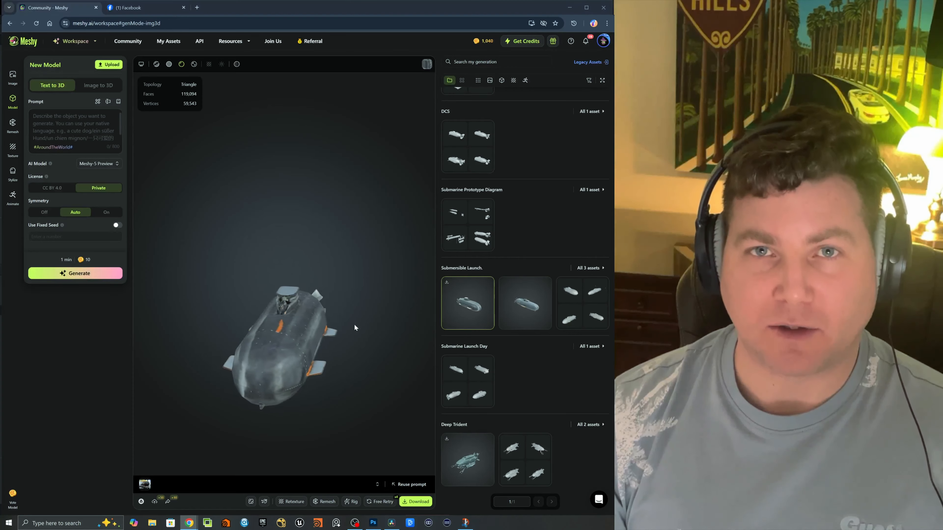
pyautogui.moveTo(486, 453)
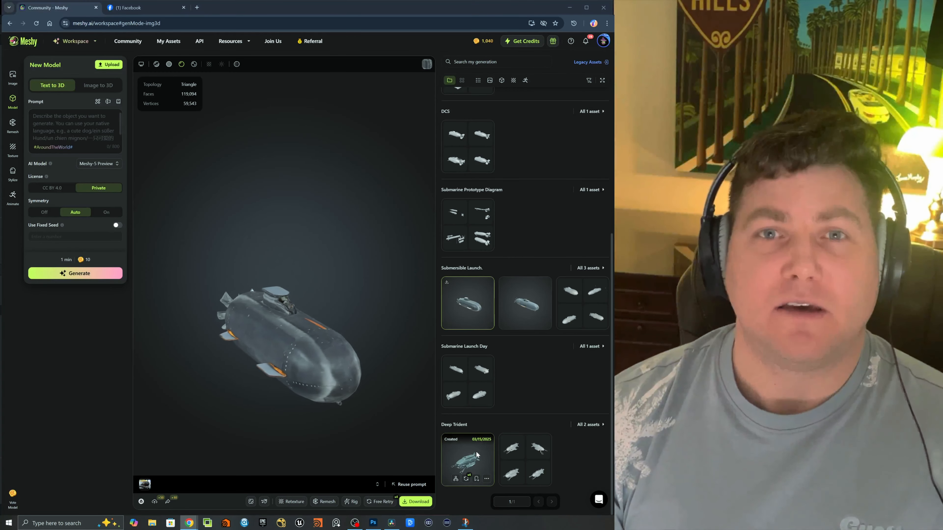
pyautogui.click(467, 382)
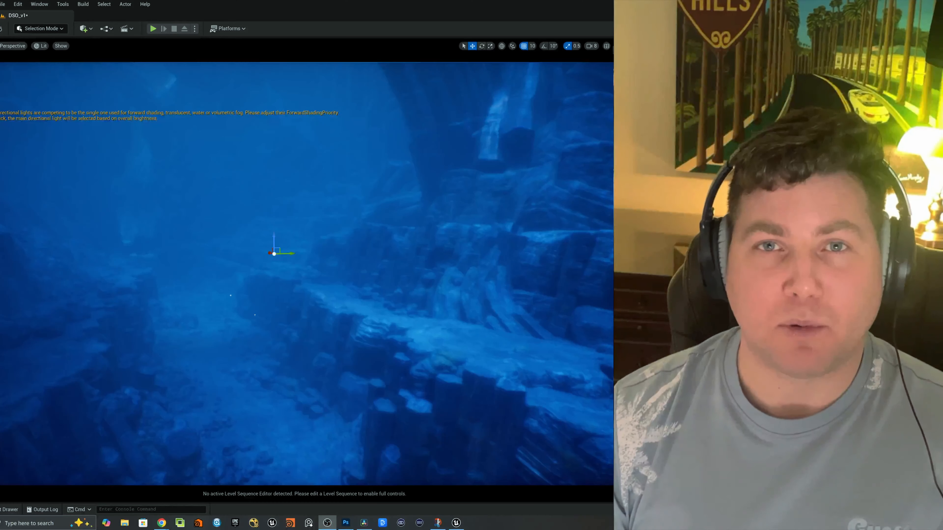
# - Switch to Unreal Engine and look around the blue underwater canyon in the DSO_v1 level
pyautogui.moveTo(213, 219)
pyautogui.mouseDown(button='right')
pyautogui.moveTo(217, 229)
pyautogui.moveTo(200, 213)
pyautogui.mouseUp(button='right')
pyautogui.press('s')
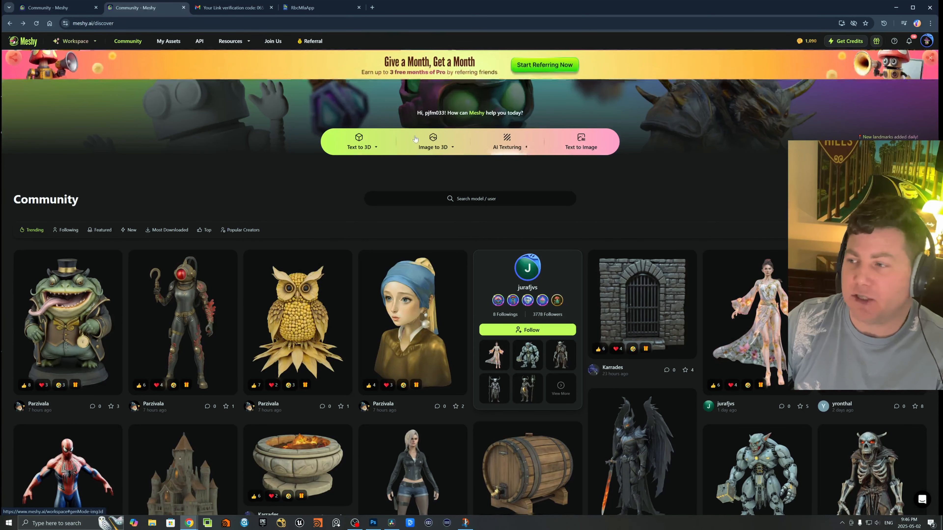
# - Generate an Image to 3D model named DCS in Meshy from the submarine reference images, with Multi-view on and a Private license
pyautogui.click(430, 148)
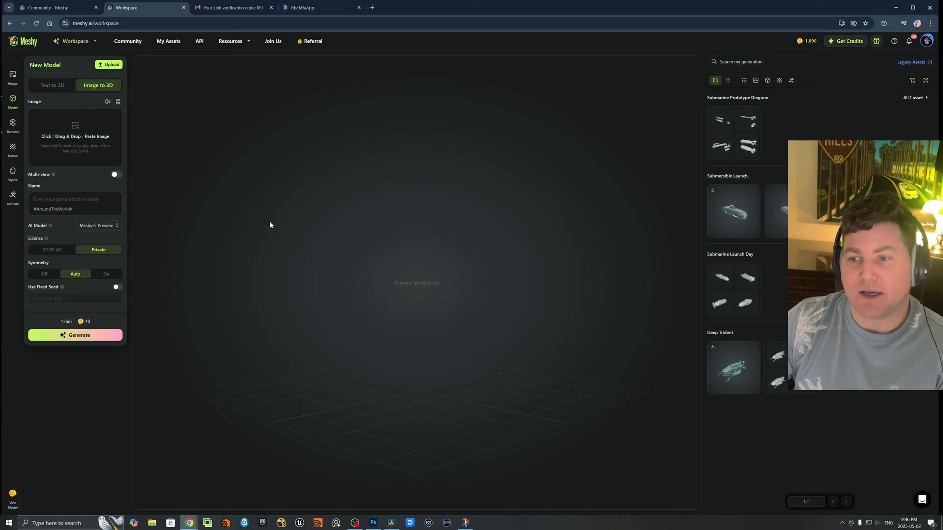
pyautogui.click(117, 175)
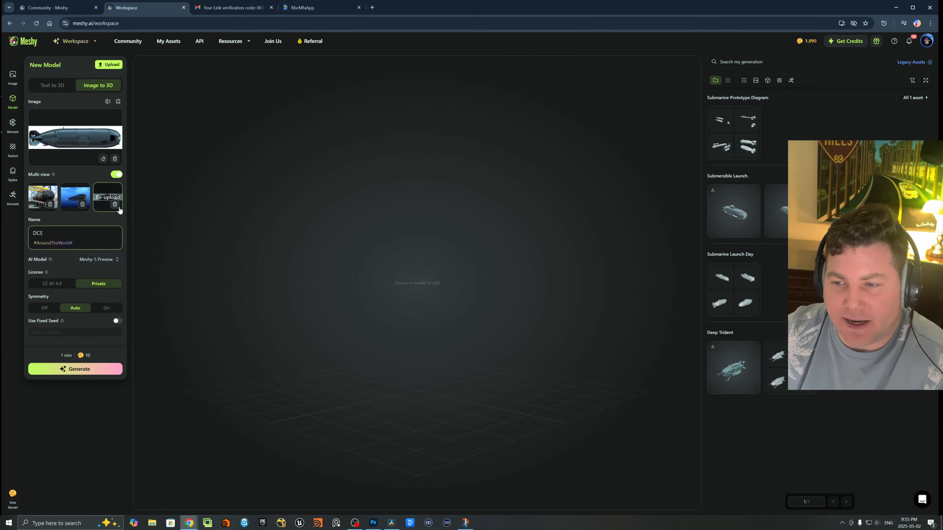
pyautogui.click(98, 369)
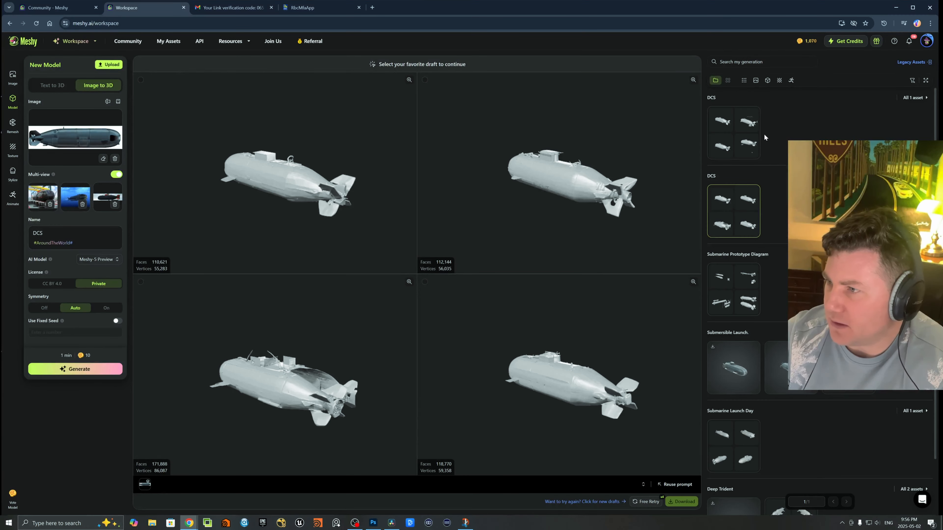
# - Review the new DCS drafts and generate another set using the fixed seed 100000
pyautogui.click(745, 123)
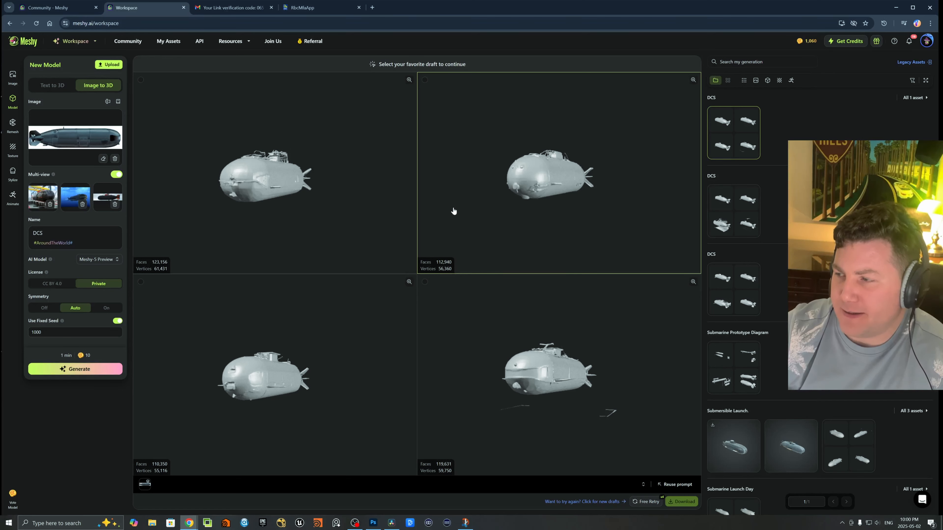
pyautogui.click(486, 217)
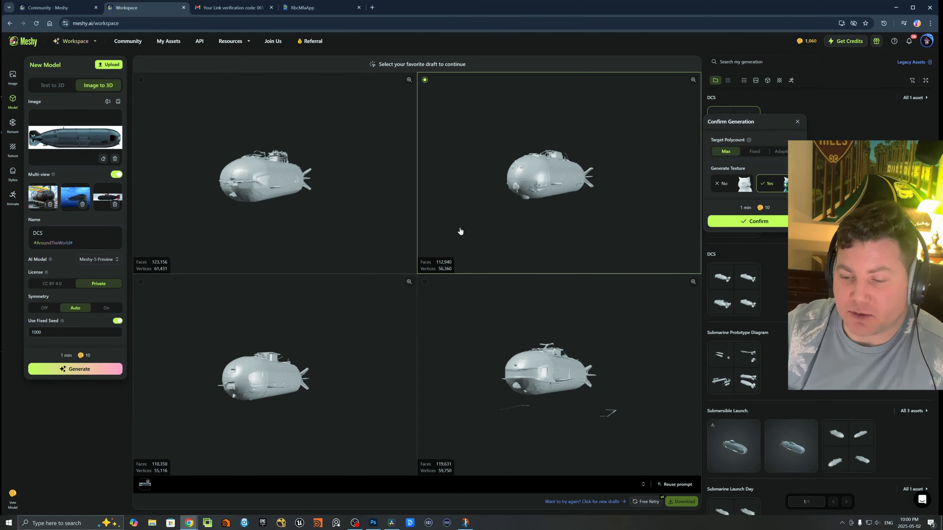
pyautogui.moveTo(47, 332); pyautogui.dragTo(25, 335)
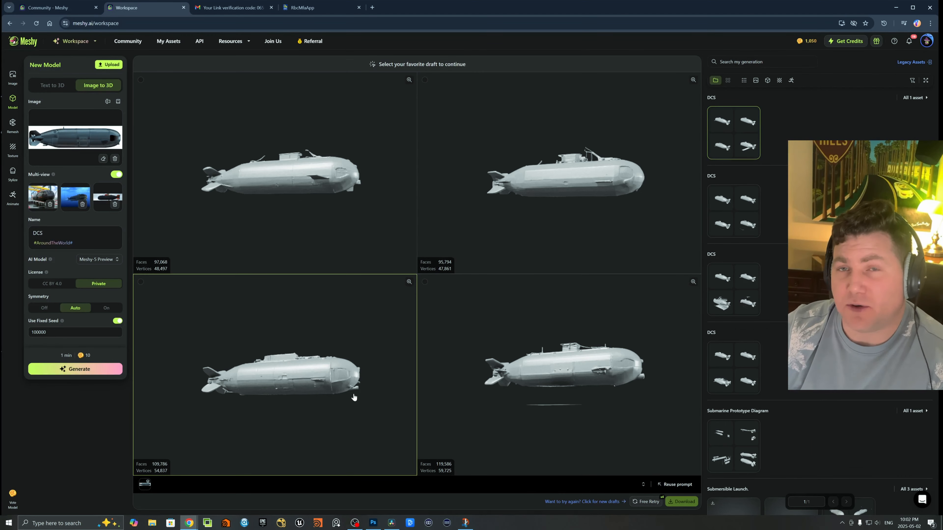
# - Compare the new submarine drafts and generate the third one with Max target polycount and texture enabled
pyautogui.moveTo(353, 395); pyautogui.dragTo(292, 410)
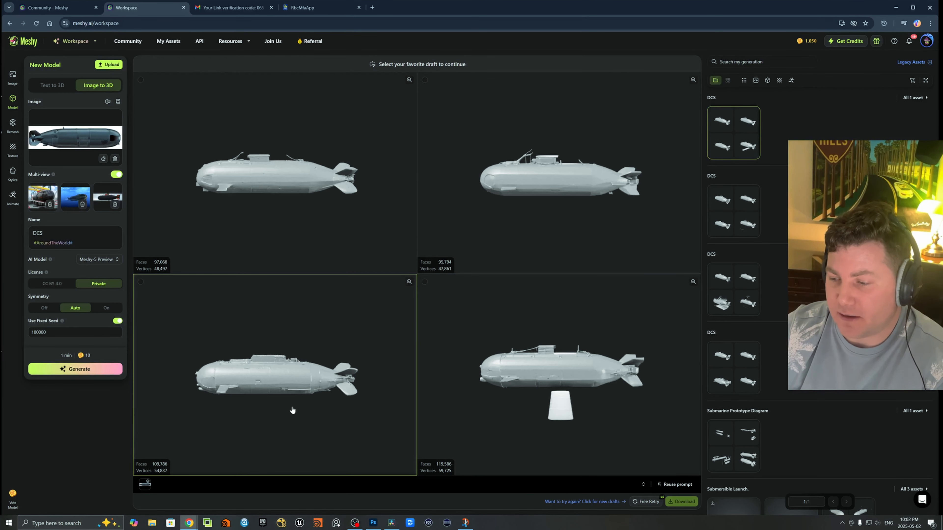
pyautogui.click(288, 408)
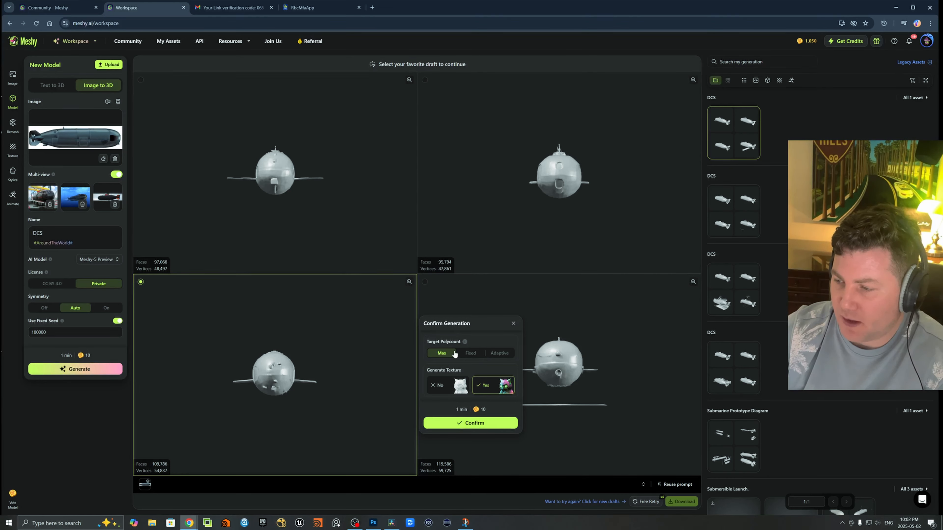
pyautogui.moveTo(465, 343)
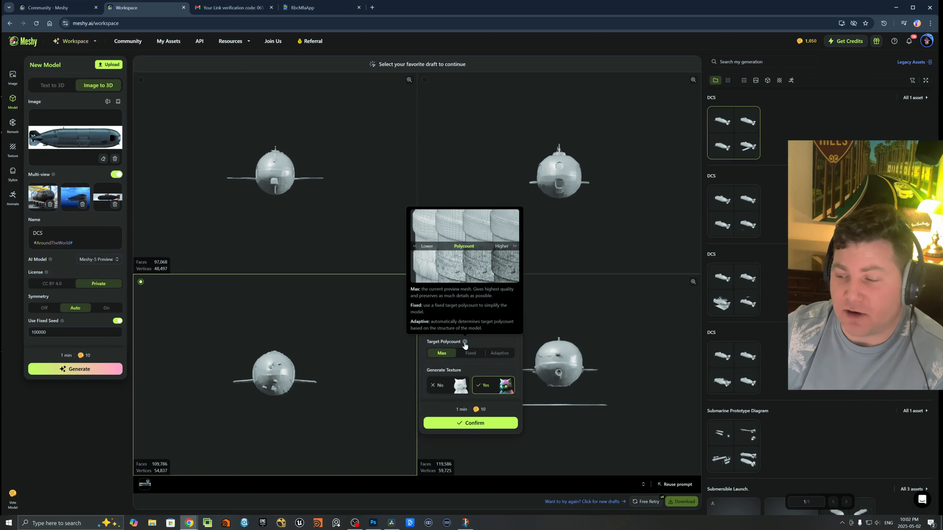
pyautogui.click(477, 427)
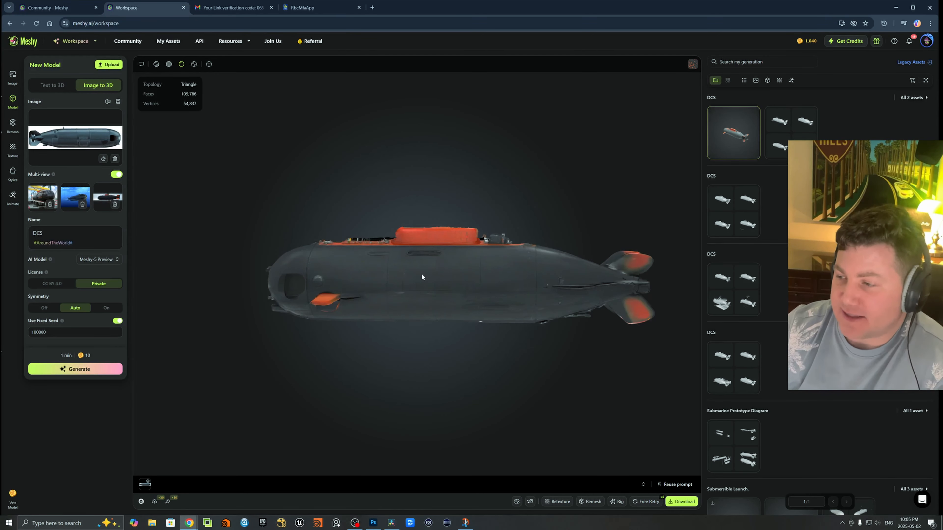
# - Inspect the textured DCS submarine from both sides and the front
pyautogui.moveTo(423, 275); pyautogui.dragTo(490, 284)
pyautogui.moveTo(541, 279); pyautogui.dragTo(587, 274)
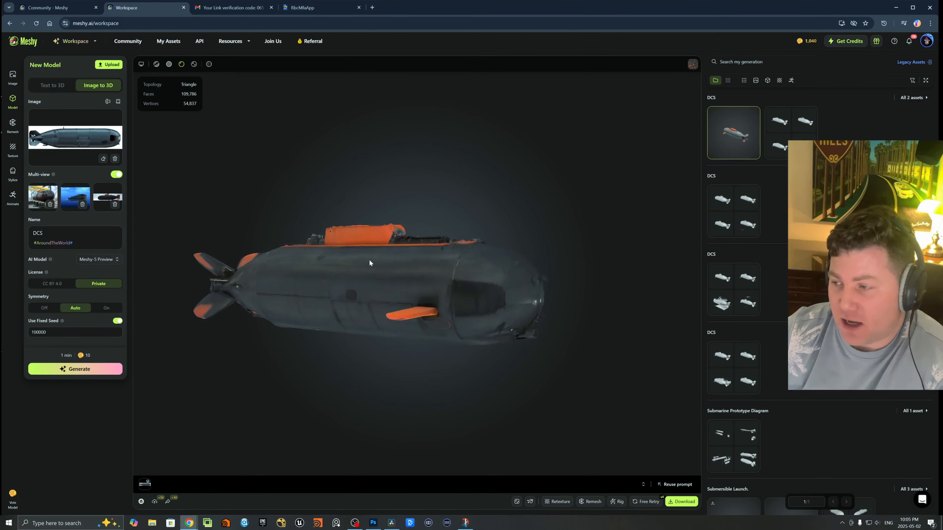
pyautogui.moveTo(369, 262); pyautogui.dragTo(445, 271)
# - Compare the DCS submarine's appearance in the solid and textured display modes, viewing it from different angles
pyautogui.click(169, 64)
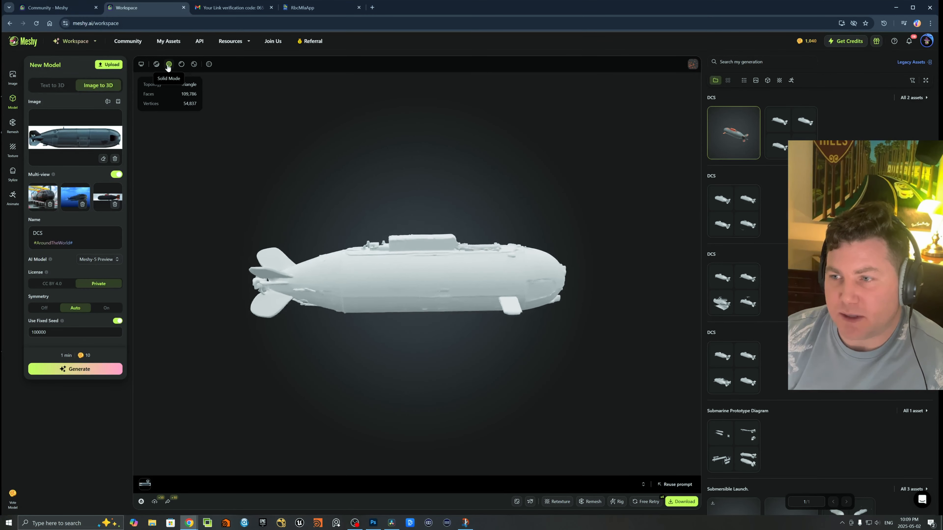
pyautogui.click(182, 65)
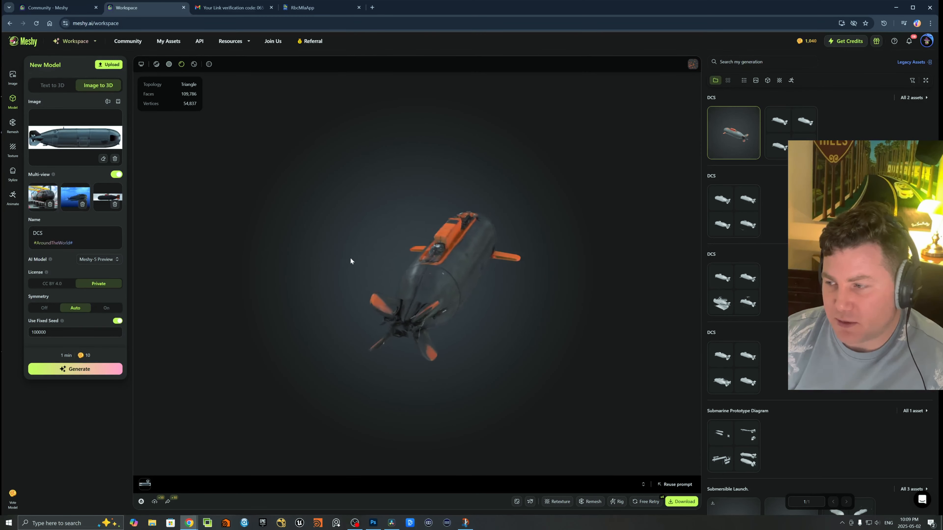
pyautogui.moveTo(350, 257); pyautogui.dragTo(399, 222)
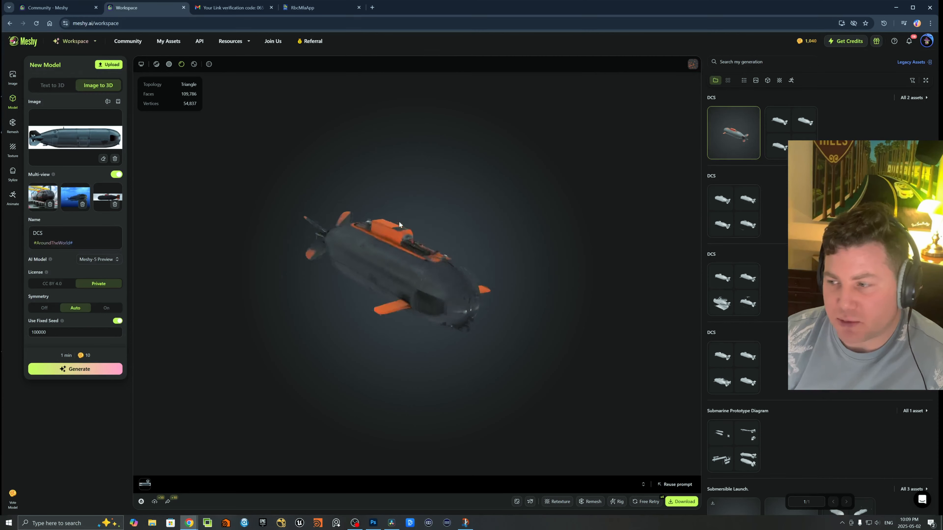
pyautogui.click(194, 64)
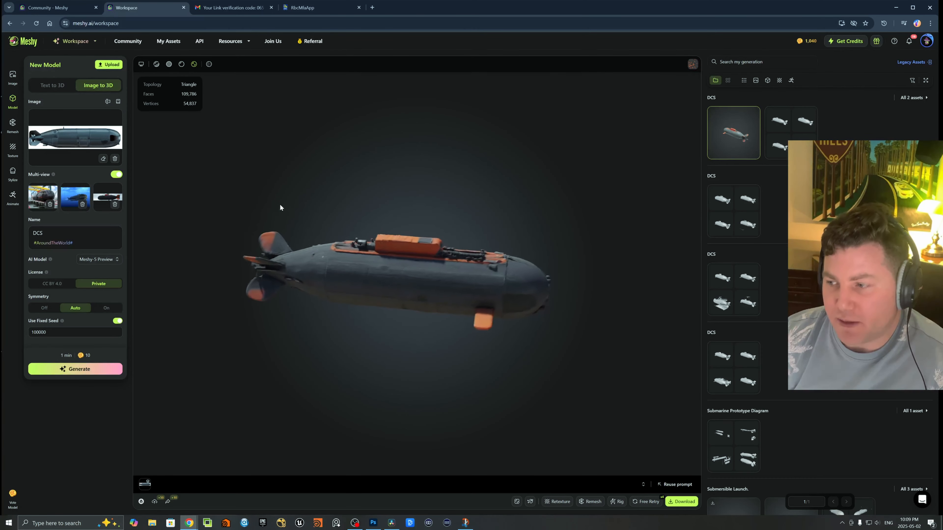
pyautogui.moveTo(280, 208); pyautogui.dragTo(318, 169)
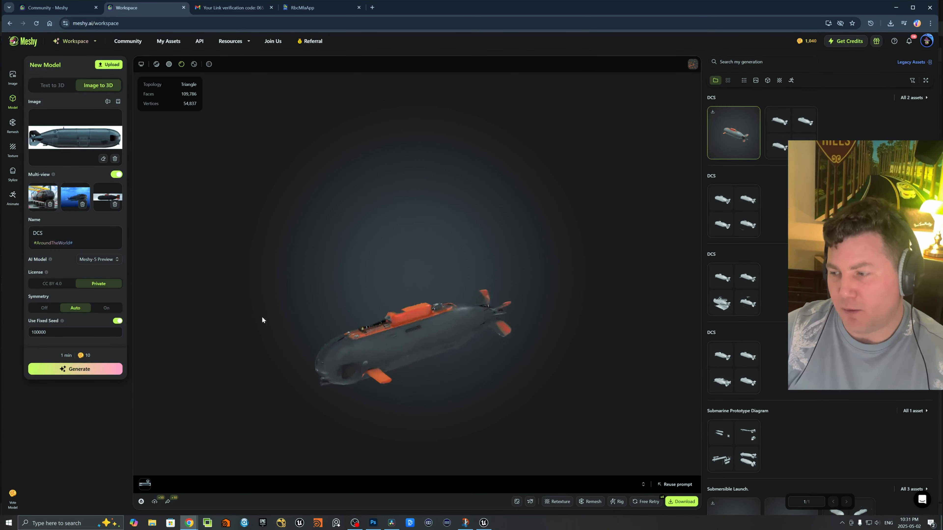
# - View the finished DCS submarine from several angles, and open the Deep Trident model from the saved generations to inspect it
pyautogui.moveTo(262, 318); pyautogui.dragTo(330, 351)
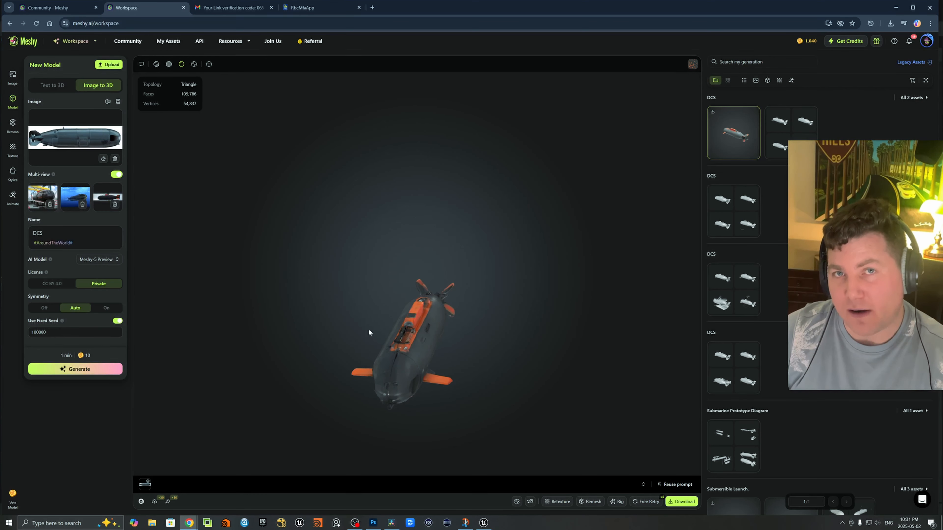
pyautogui.moveTo(381, 334); pyautogui.dragTo(337, 284)
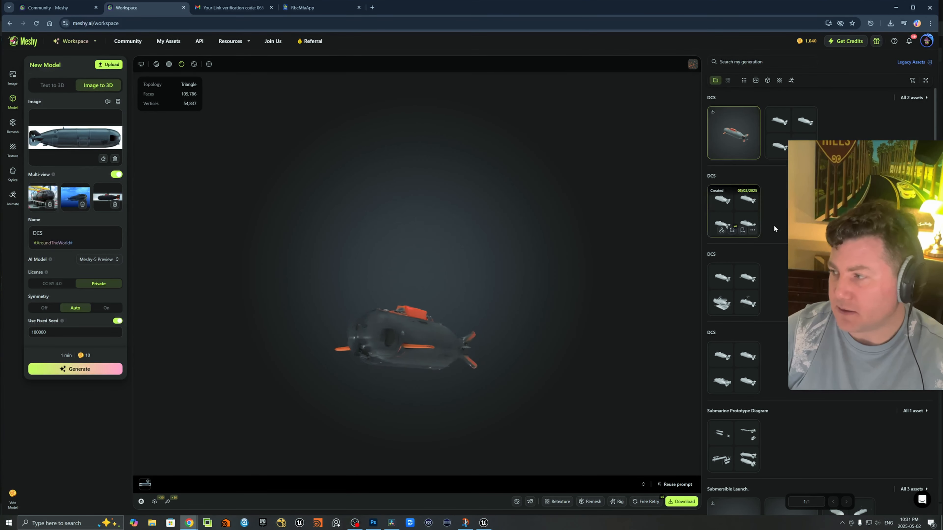
pyautogui.scroll(-4, 777, 226)
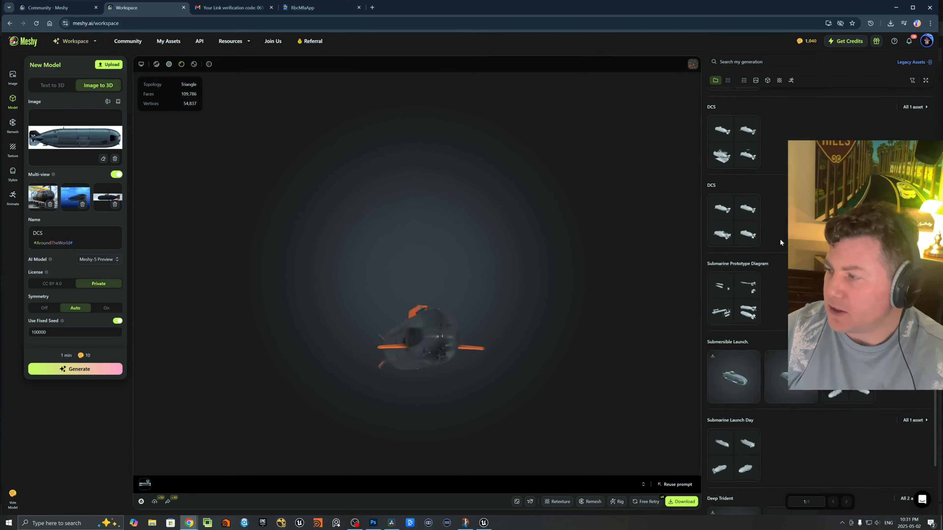
pyautogui.scroll(-2, 778, 245)
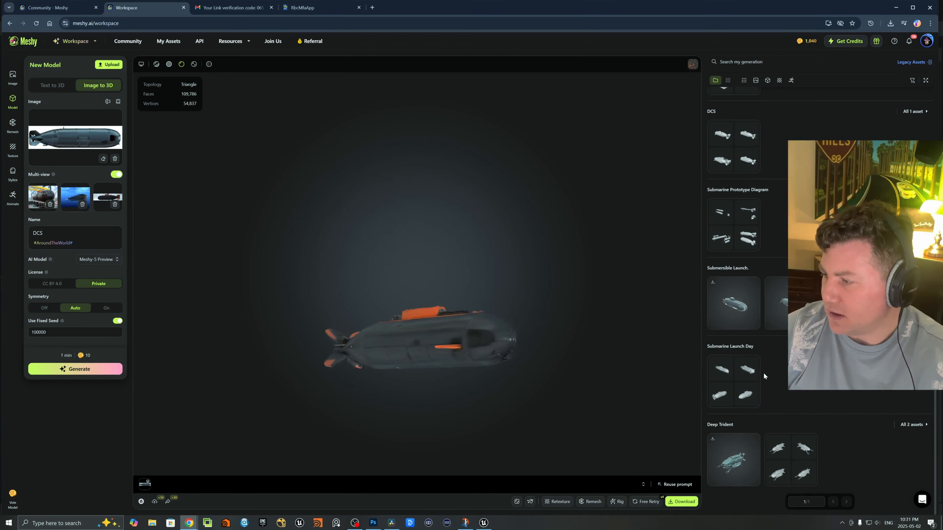
pyautogui.click(744, 458)
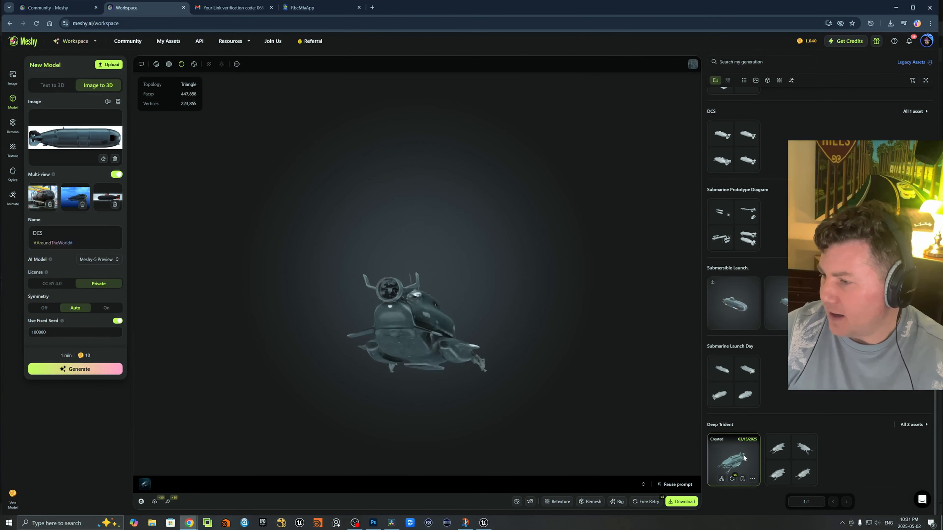
pyautogui.moveTo(472, 296); pyautogui.dragTo(452, 307)
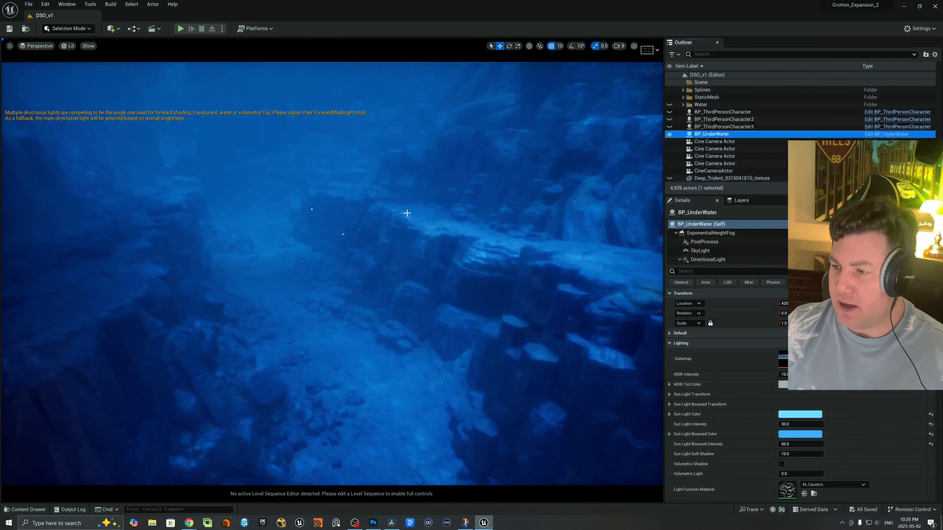
# - Switch to Unreal Engine and hide the BP_UnderWater actor in the canyon level
pyautogui.moveTo(422, 212); pyautogui.dragTo(661, 223, button='right')
pyautogui.press('w')
pyautogui.press('w')
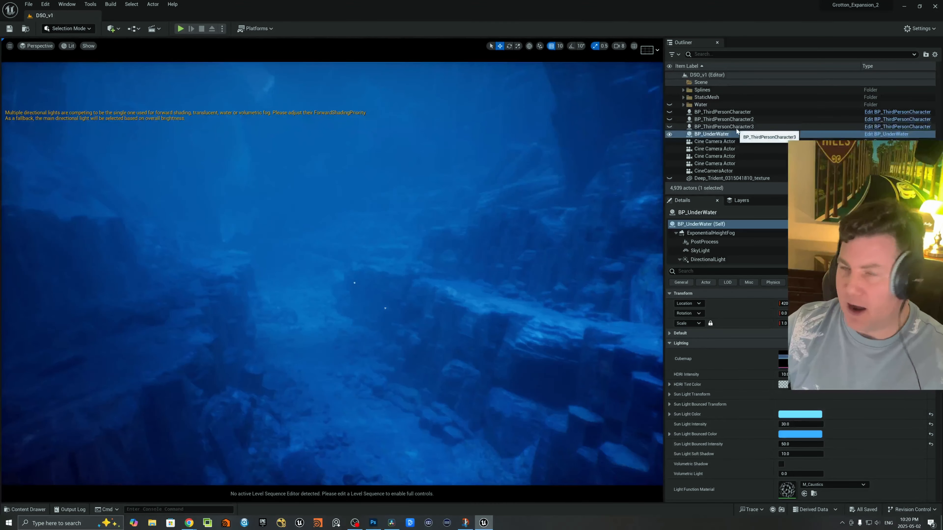
pyautogui.click(670, 135)
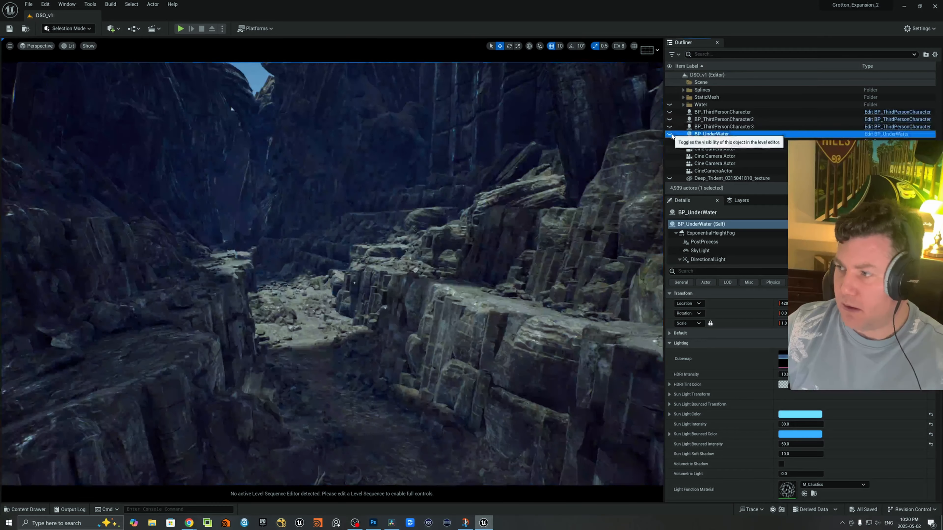
# - Examine the canyon without the underwater effect, including the scattered small rocks along its floor
pyautogui.moveTo(632, 186); pyautogui.dragTo(661, 145, button='right')
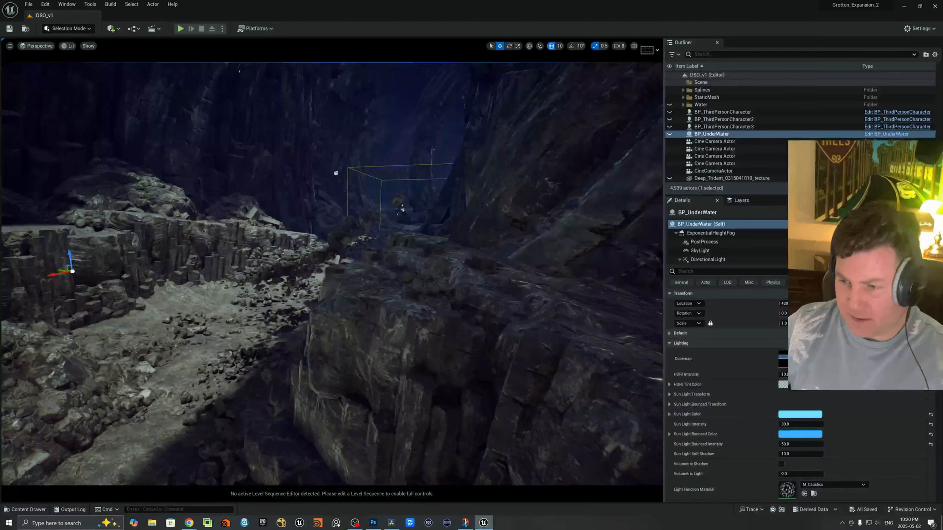
pyautogui.click(267, 269)
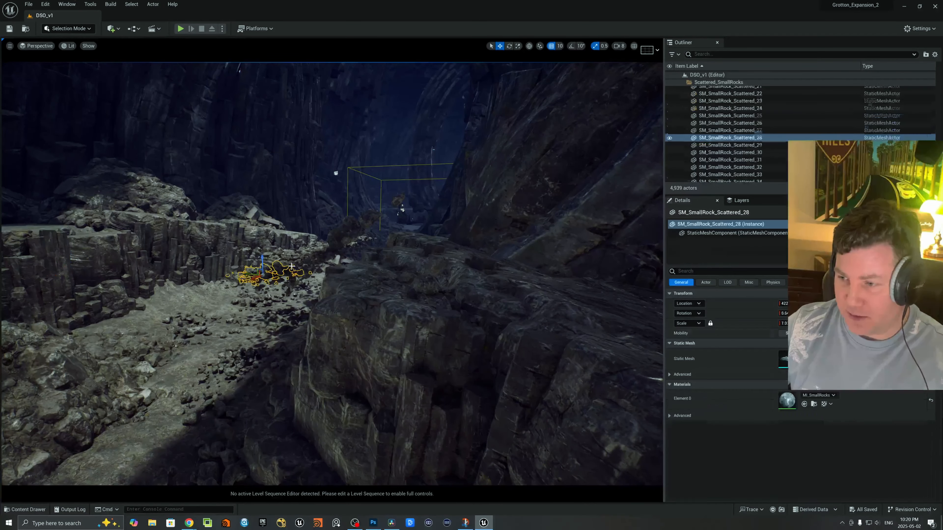
pyautogui.click(310, 257)
pyautogui.press('f')
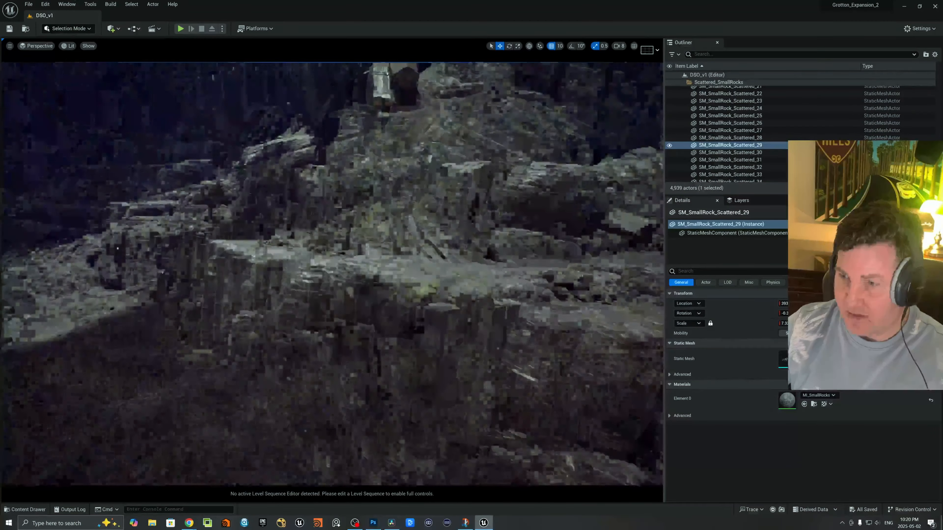
pyautogui.moveTo(311, 256); pyautogui.dragTo(215, 240, button='right')
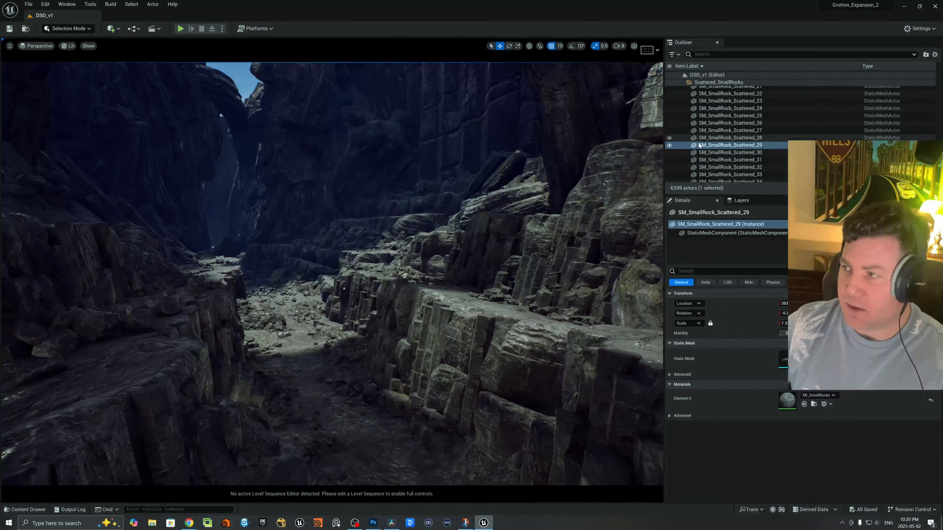
# - Show and hide the BP_UnderWater actor to compare the canyon with and without the underwater look
pyautogui.scroll(-9, 699, 145)
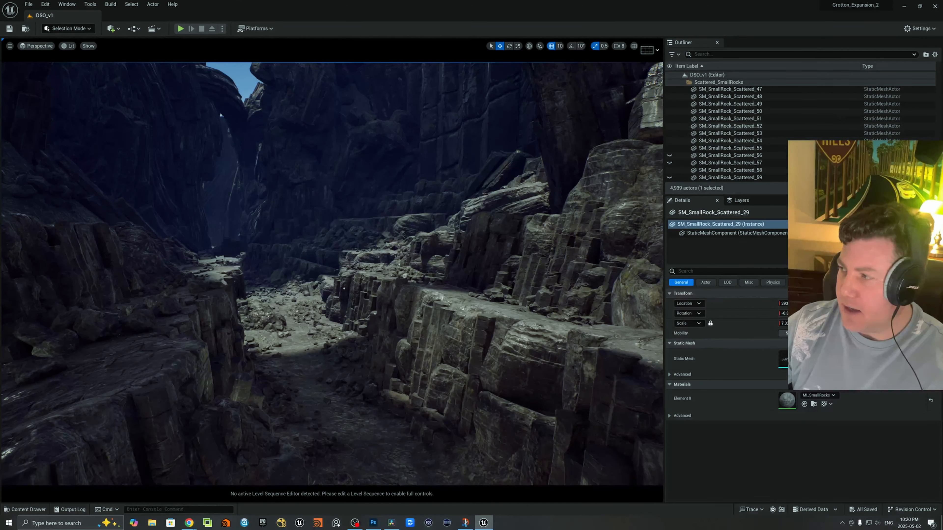
pyautogui.scroll(-5, 728, 130)
pyautogui.scroll(4, 719, 108)
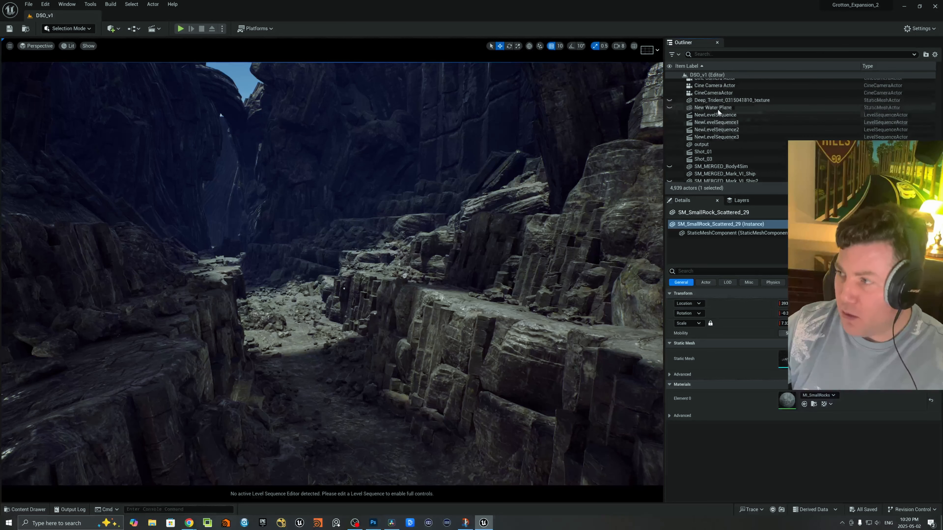
pyautogui.scroll(3, 693, 125)
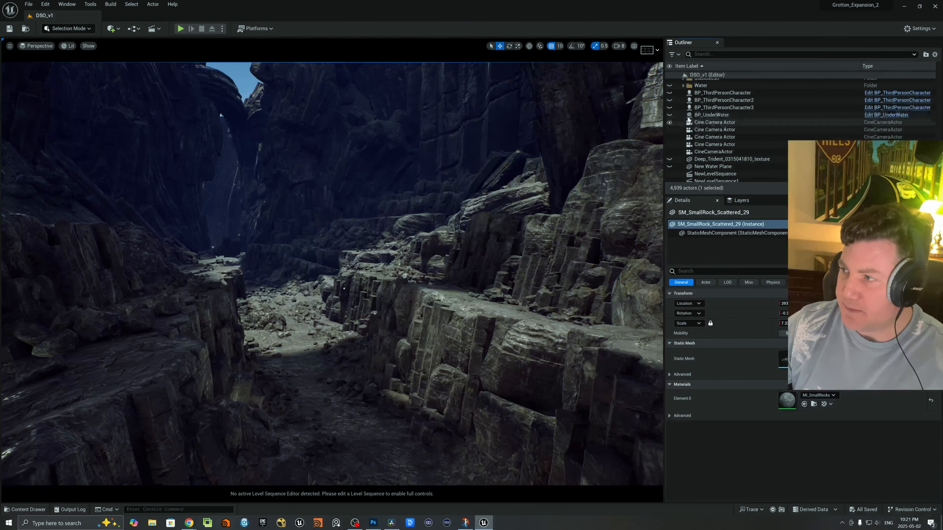
pyautogui.click(669, 115)
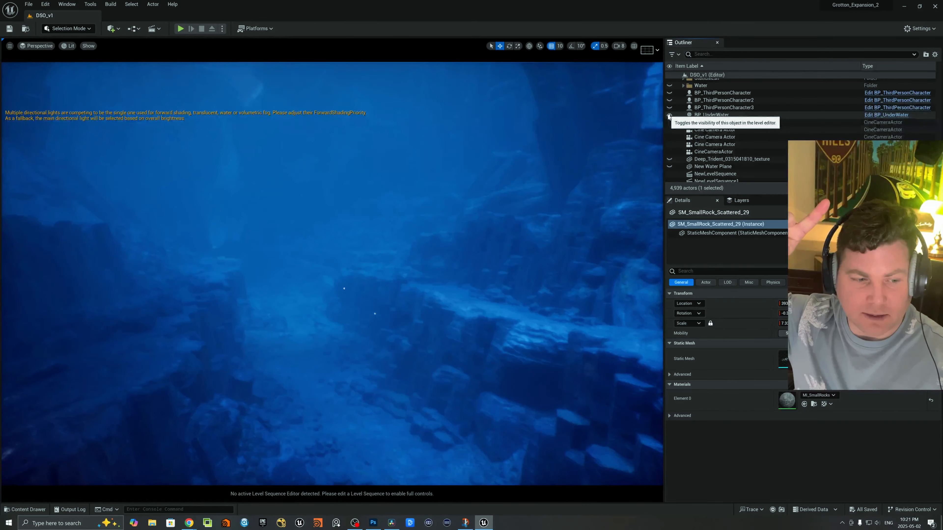
pyautogui.click(669, 115)
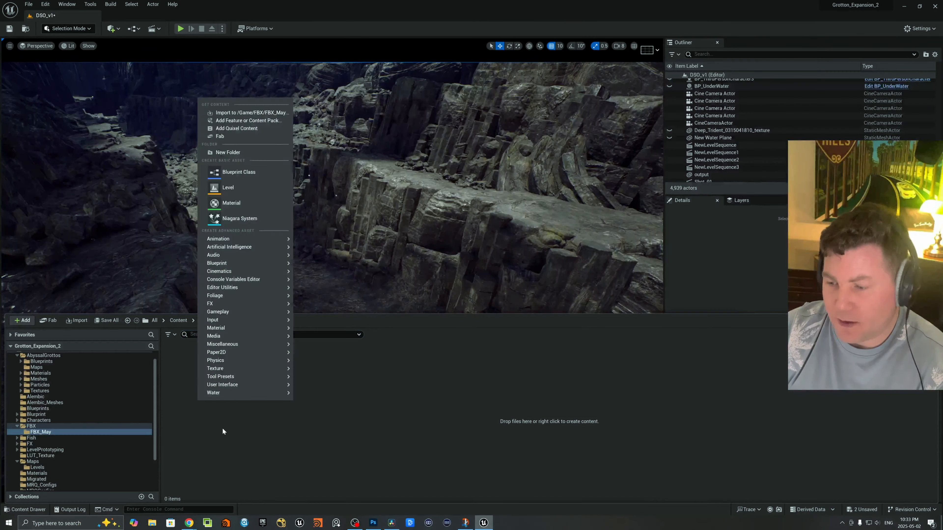
pyautogui.click(221, 427)
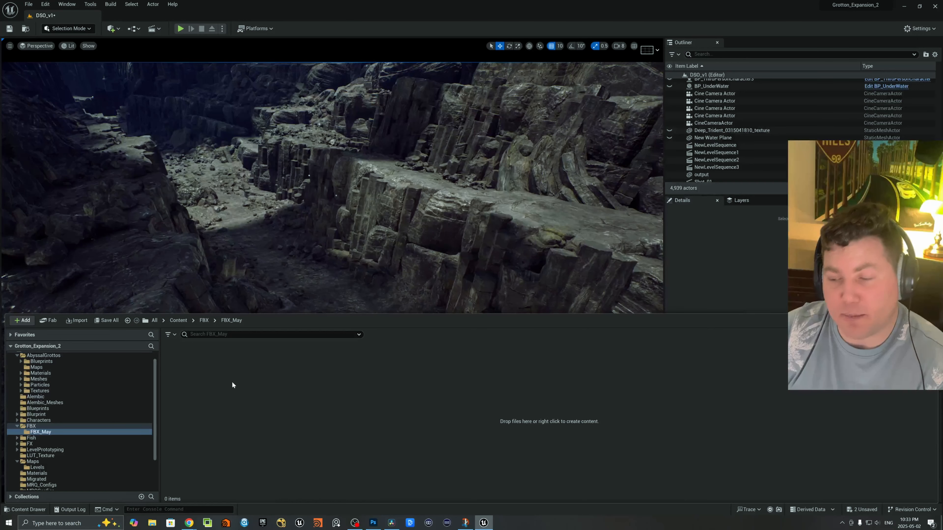
pyautogui.rightClick(233, 398)
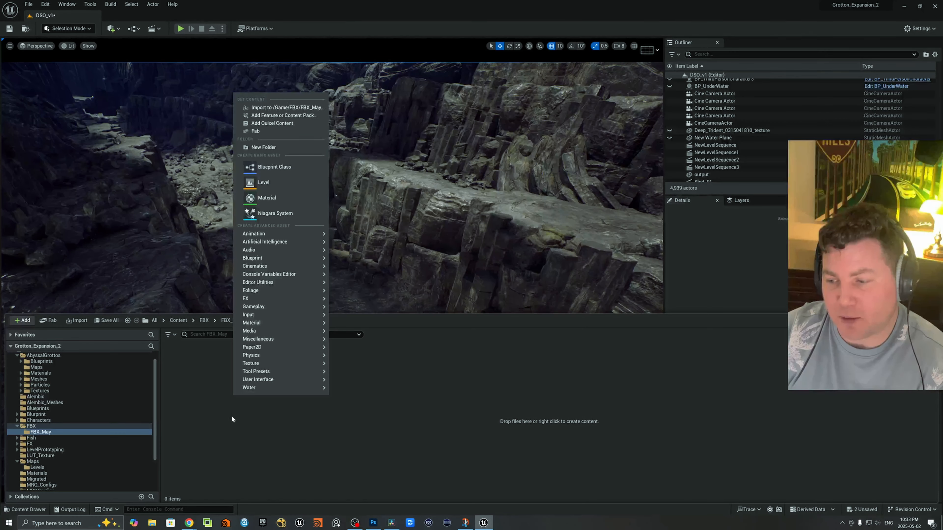
pyautogui.click(282, 108)
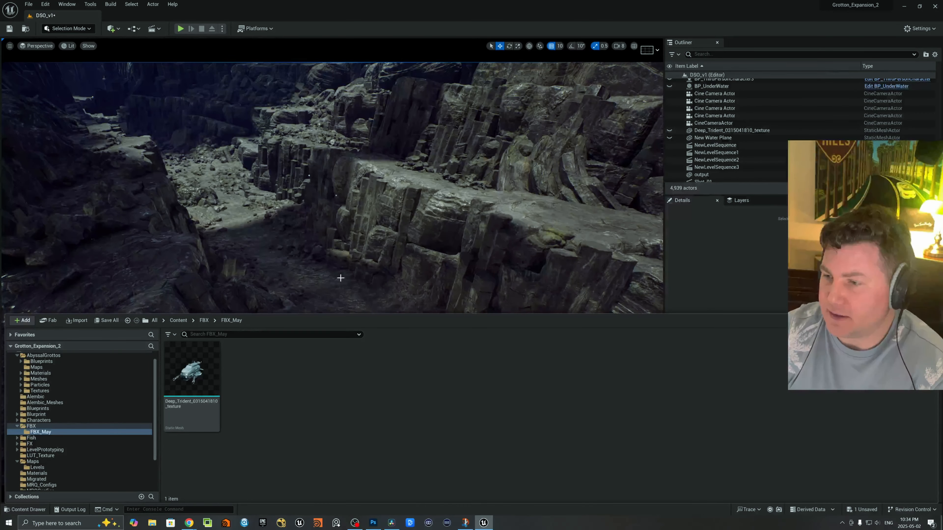
# - Place the imported Deep_Trident mesh in the level and move it over the canyon beside the rock ledge
pyautogui.moveTo(191, 370); pyautogui.dragTo(295, 209)
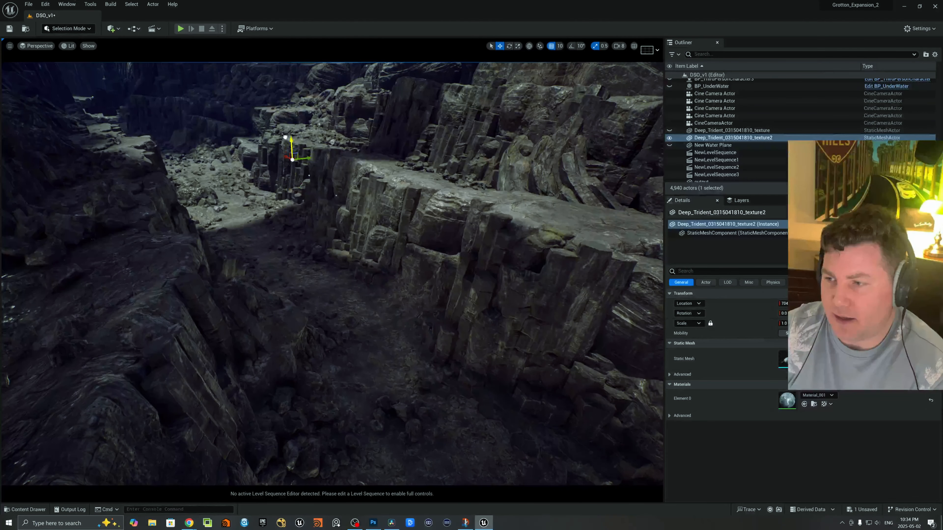
pyautogui.moveTo(428, 230); pyautogui.dragTo(467, 250)
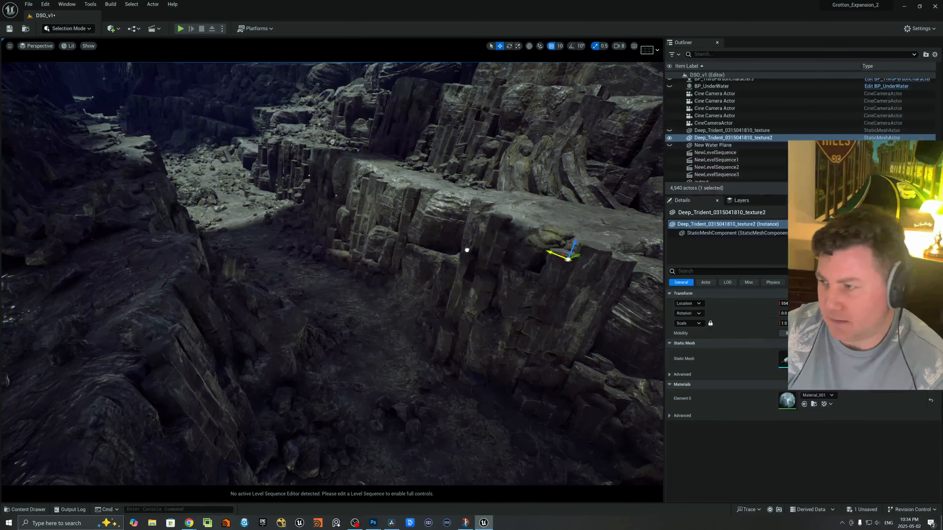
pyautogui.moveTo(581, 255); pyautogui.dragTo(378, 322)
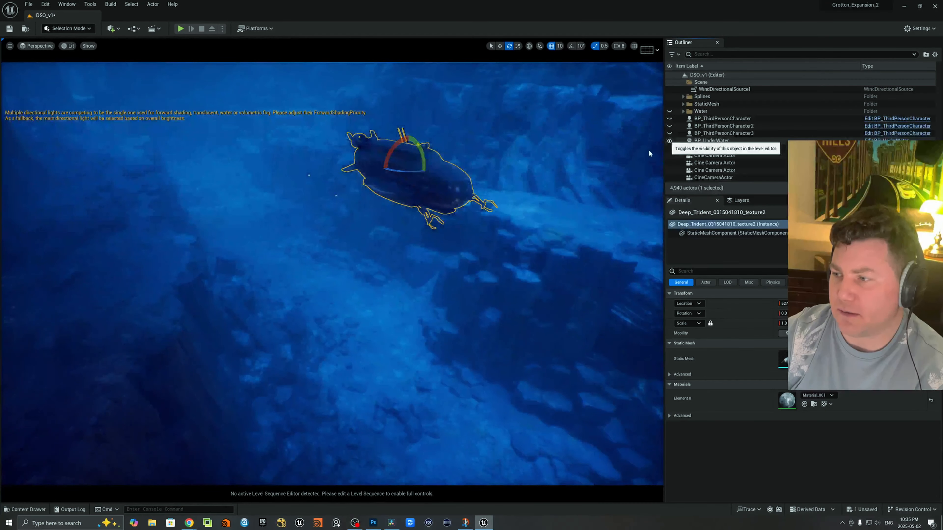
# - Move the BP_ThirdPersonCharacter3 mannequin from the rock ledge up against the submarine as a size reference
pyautogui.doubleClick(724, 133)
pyautogui.press('w')
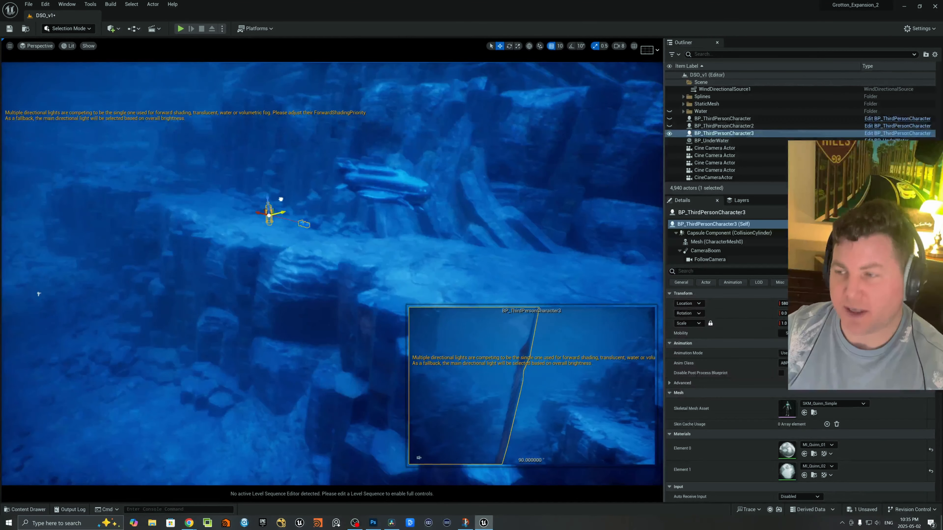
pyautogui.moveTo(256, 209); pyautogui.dragTo(401, 182)
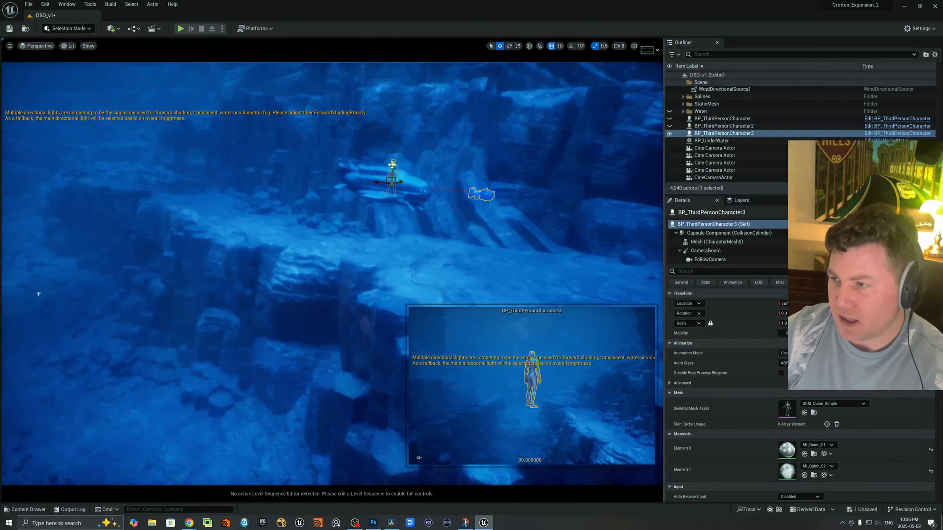
pyautogui.moveTo(392, 165); pyautogui.dragTo(389, 171)
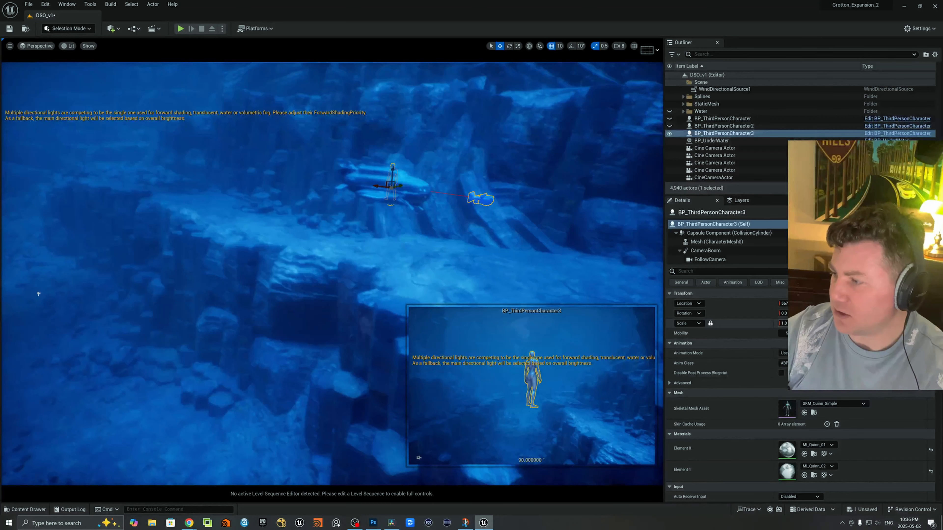
# - Try scale values of 10, 3 and 1 on the placed Deep_Trident submarine
pyautogui.click(419, 194)
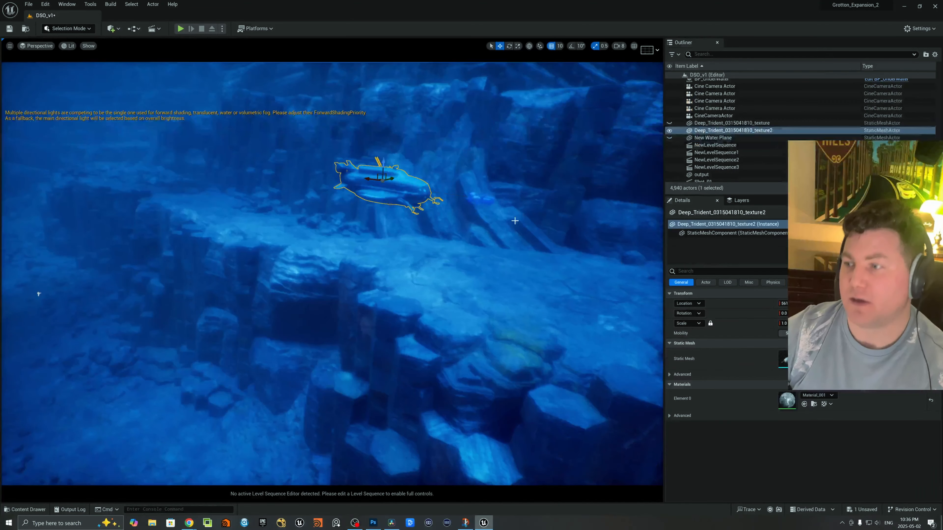
pyautogui.click(784, 323)
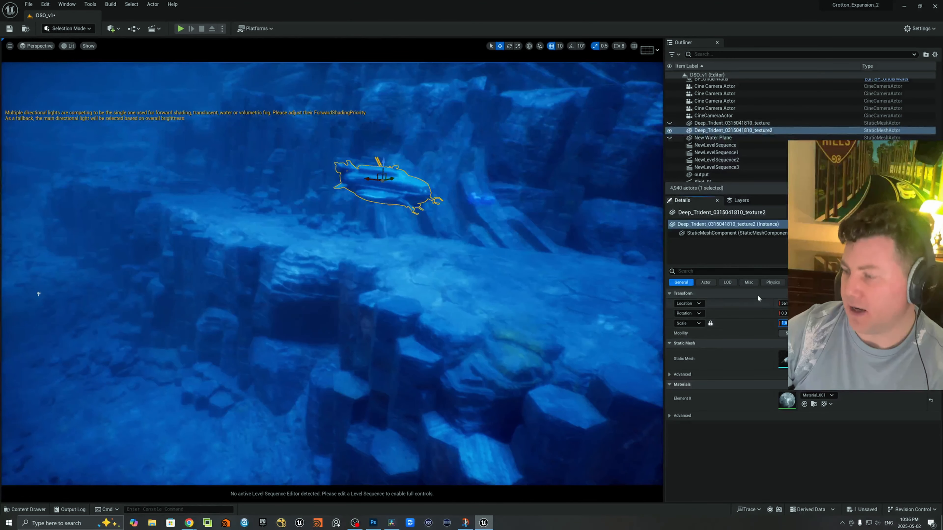
pyautogui.write('10')
pyautogui.press('Return')
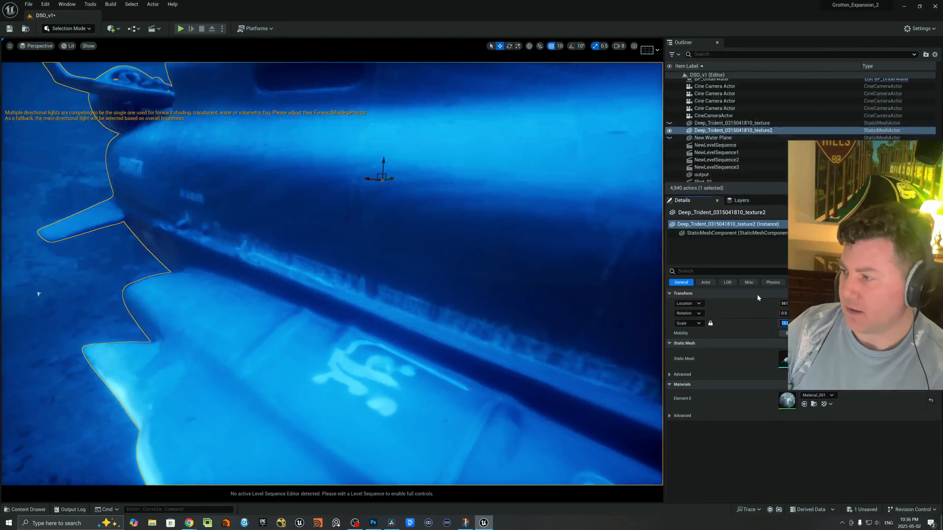
pyautogui.write('3')
pyautogui.press('Return')
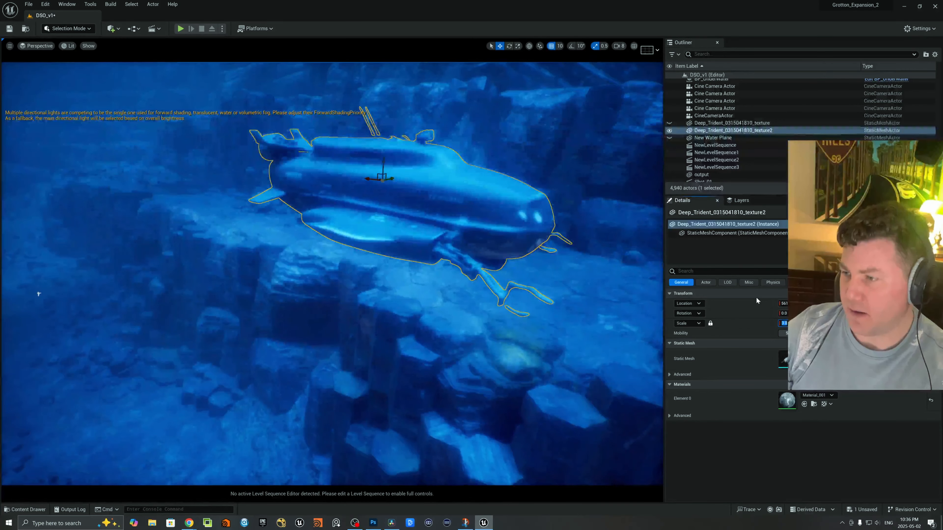
pyautogui.write('1')
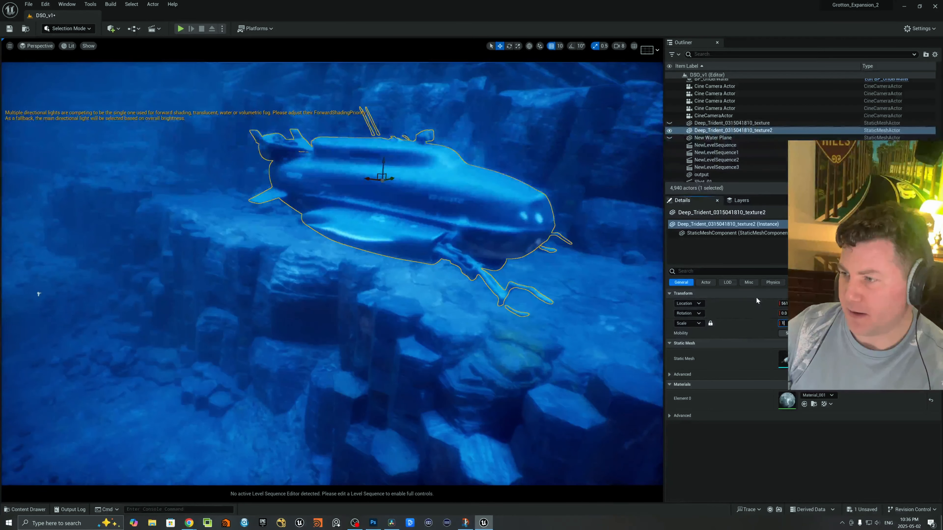
pyautogui.press('Return')
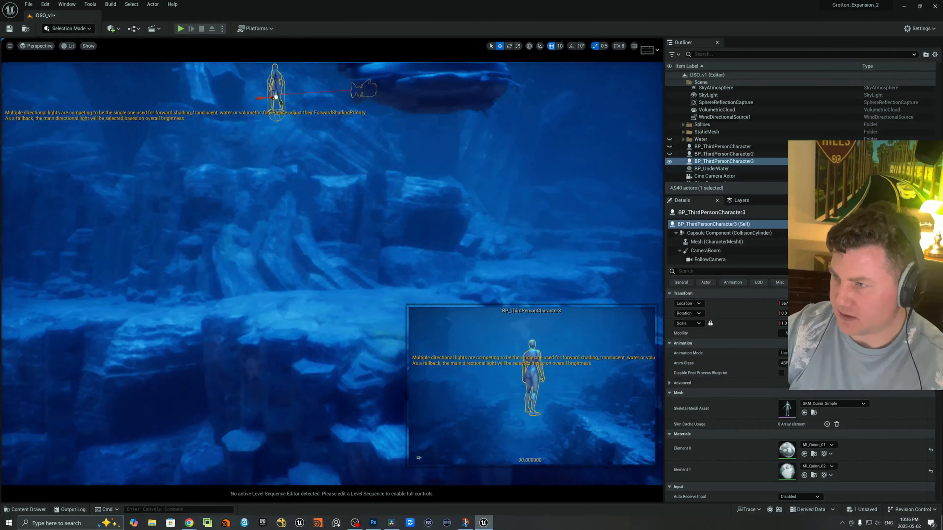
# - Set the placed Deep_Trident submarine's scale to 5
pyautogui.moveTo(332, 273); pyautogui.dragTo(188, 273, button='right')
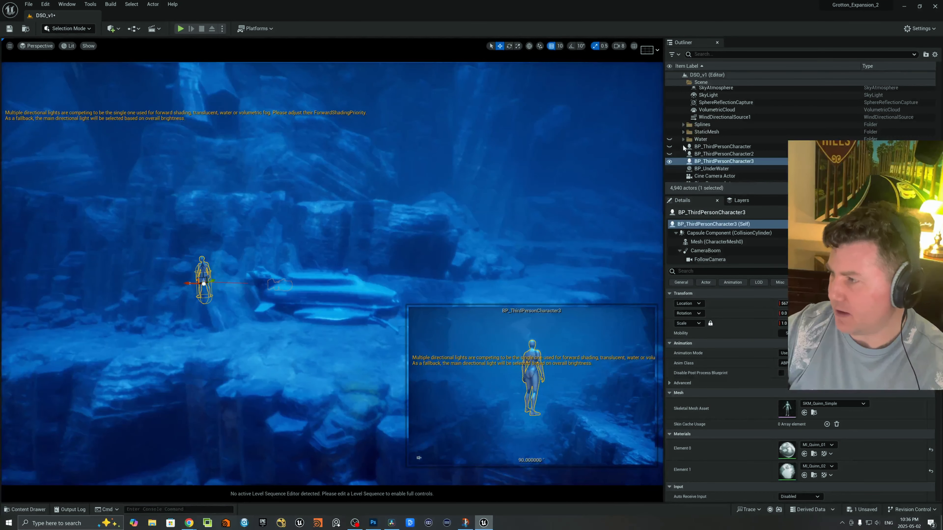
pyautogui.click(356, 297)
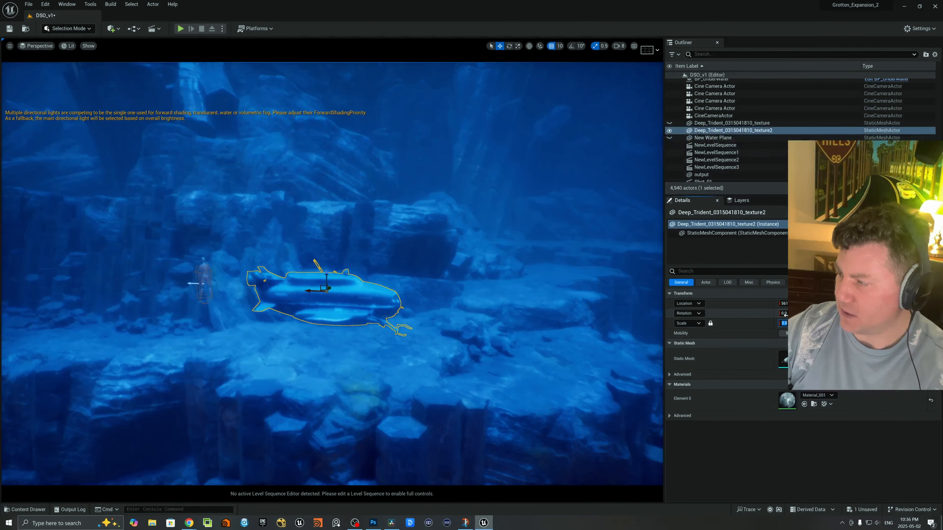
pyautogui.click(784, 323)
pyautogui.write('5')
pyautogui.press('Return')
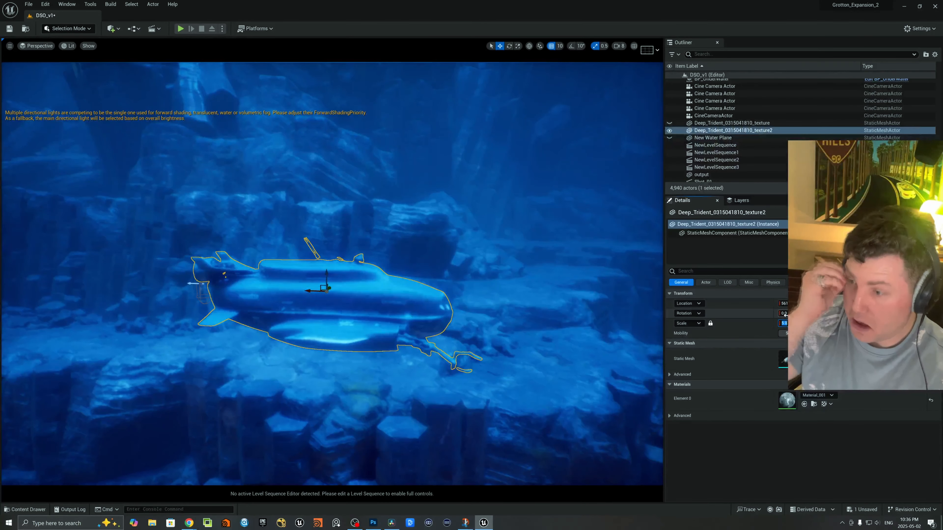
# - Position the BP_ThirdPersonCharacter3 mannequin alongside the enlarged submarine and compare their sizes
pyautogui.click(284, 285)
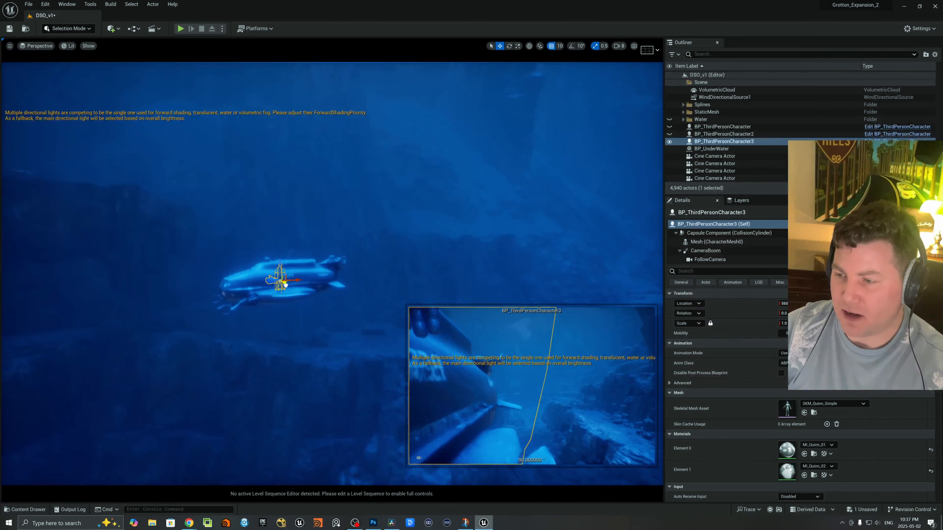
pyautogui.scroll(8, 284, 284)
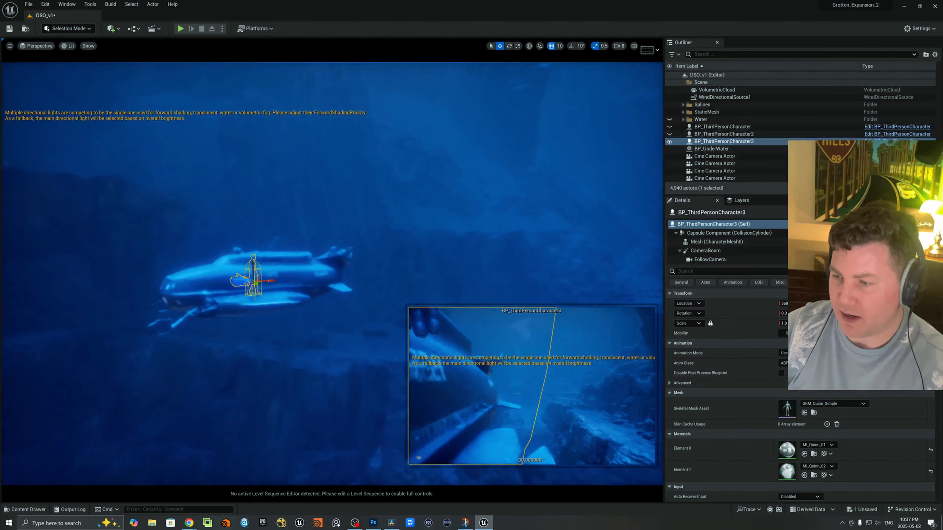
pyautogui.moveTo(284, 285)
pyautogui.mouseDown(button='right')
pyautogui.moveTo(167, 283)
pyautogui.moveTo(275, 280)
pyautogui.moveTo(215, 285)
pyautogui.moveTo(279, 292)
pyautogui.mouseUp(button='right')
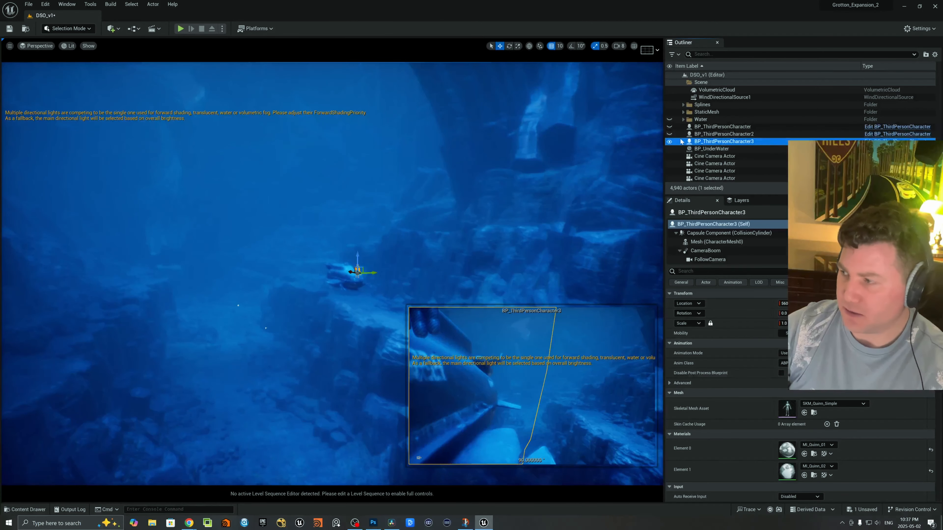
# - Duplicate the Deep_Trident submarine, place the copy farther back in the canyon, and view both submarines together
pyautogui.click(336, 278)
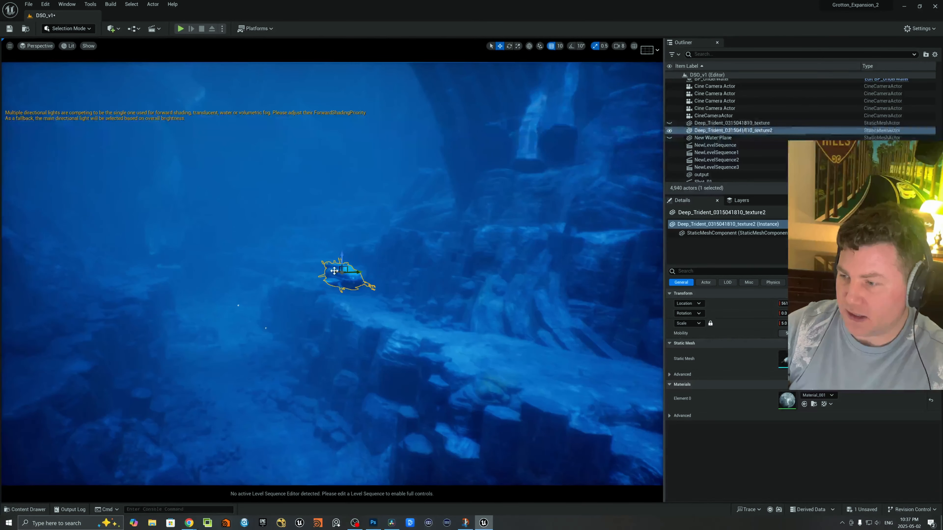
pyautogui.keyDown('alt'); pyautogui.moveTo(323, 271); pyautogui.dragTo(283, 255); pyautogui.keyUp('alt')
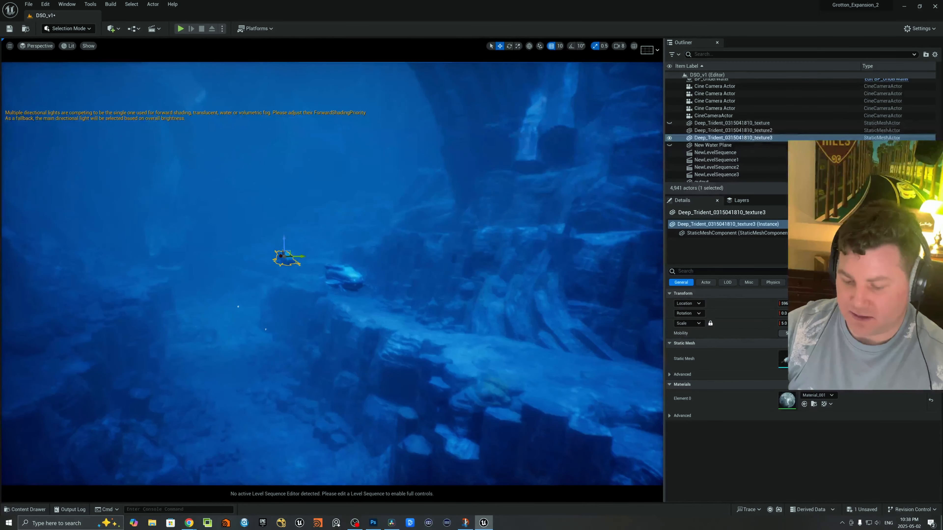
pyautogui.press('w')
pyautogui.moveTo(283, 256); pyautogui.dragTo(284, 256, button='right')
pyautogui.press('w')
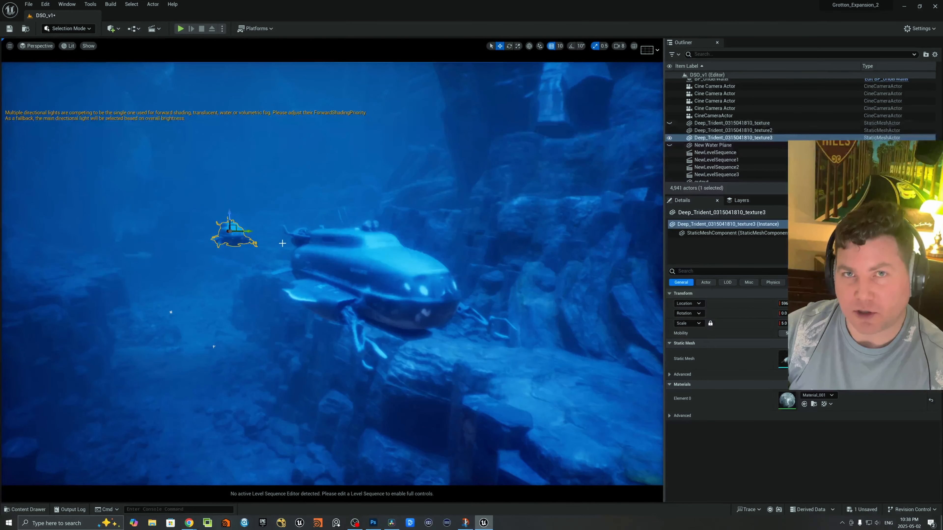
pyautogui.press('s')
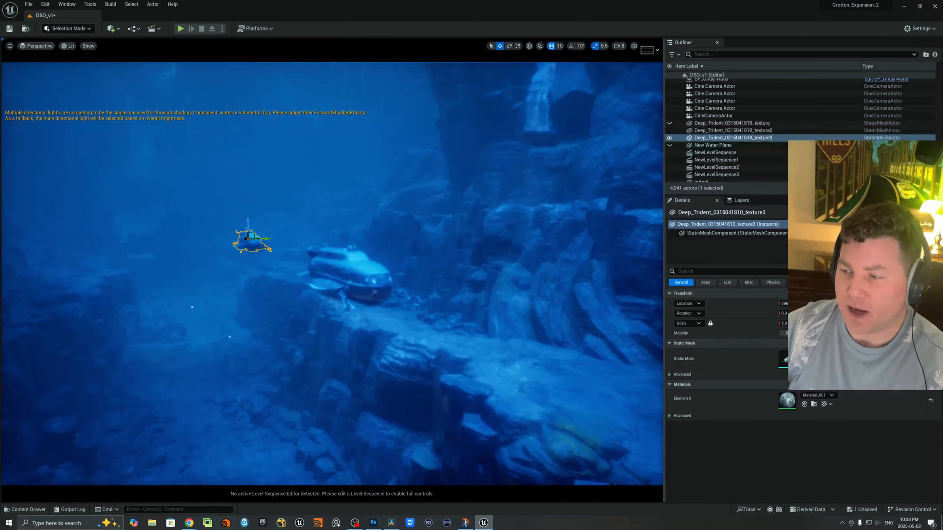